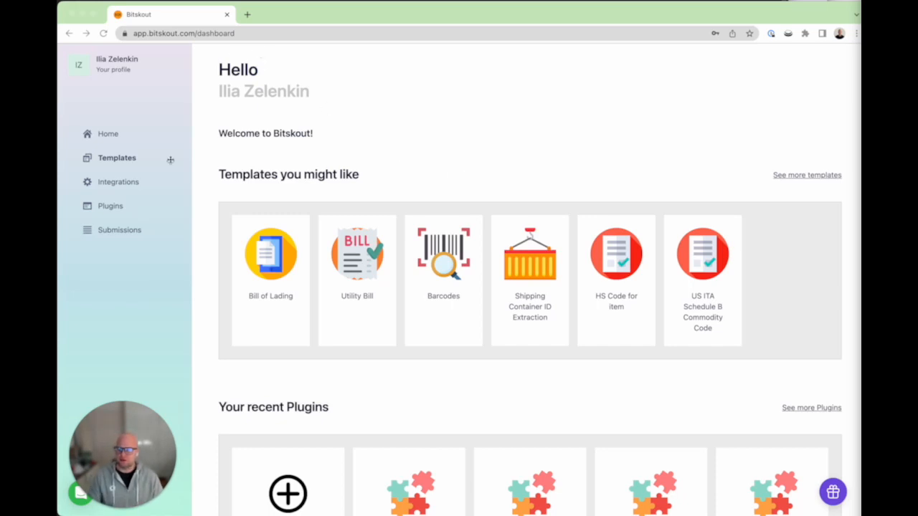
Step: Start a new Bitskout plugin from the Invoices with Line Items template
click(109, 135)
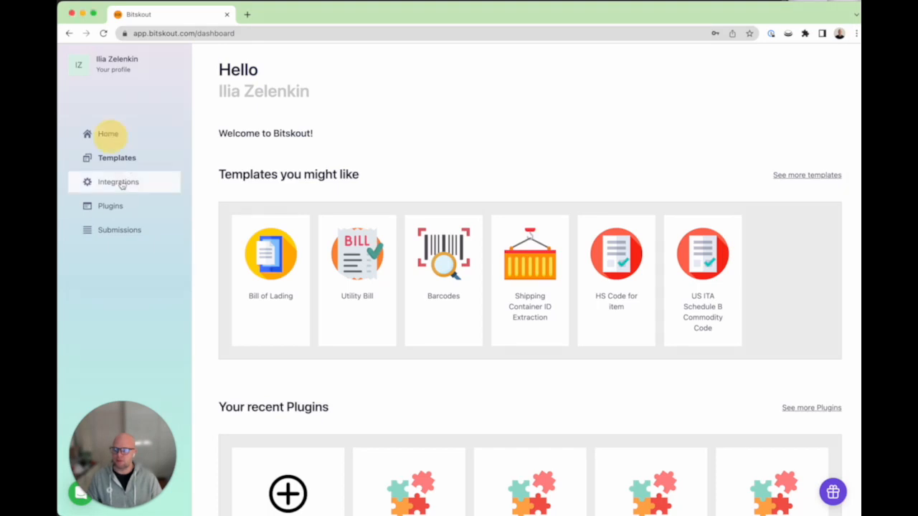
click(122, 158)
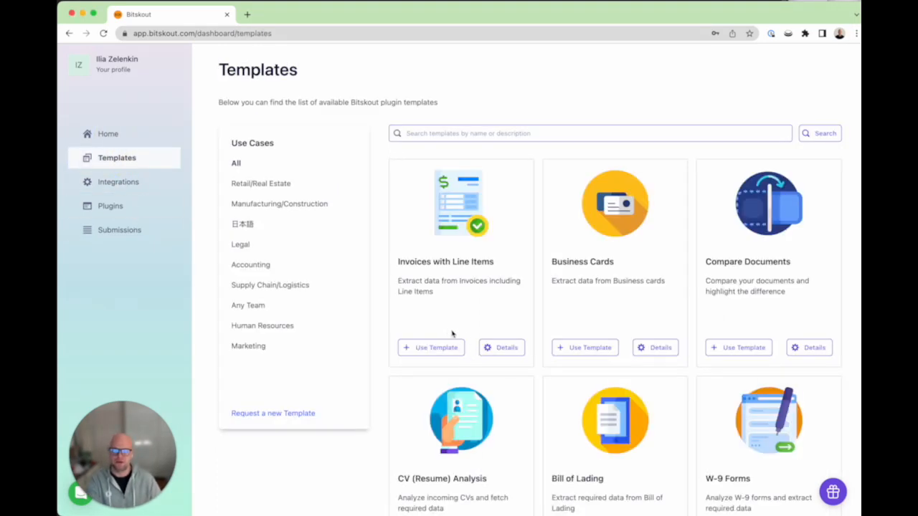
drag(451, 261, 495, 262)
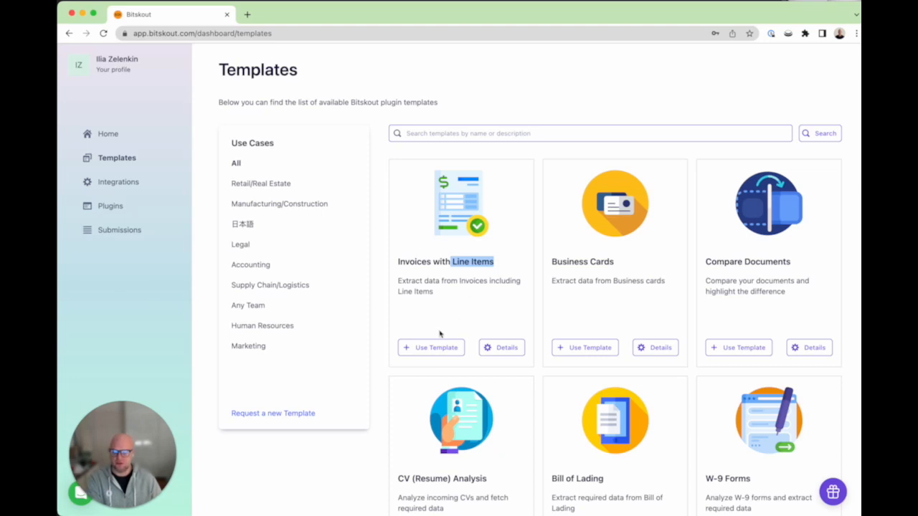
click(445, 355)
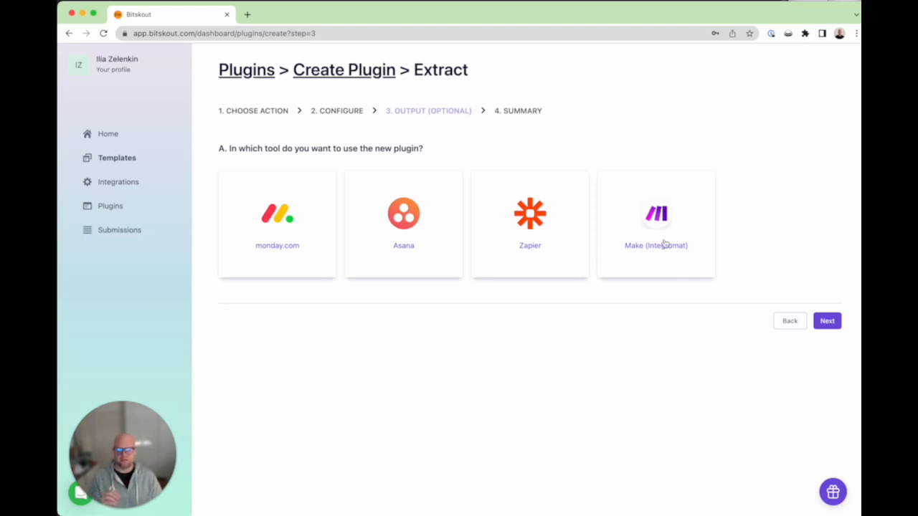
Step: Choose Make (Integromat) as the tool that will use the plugin
click(640, 251)
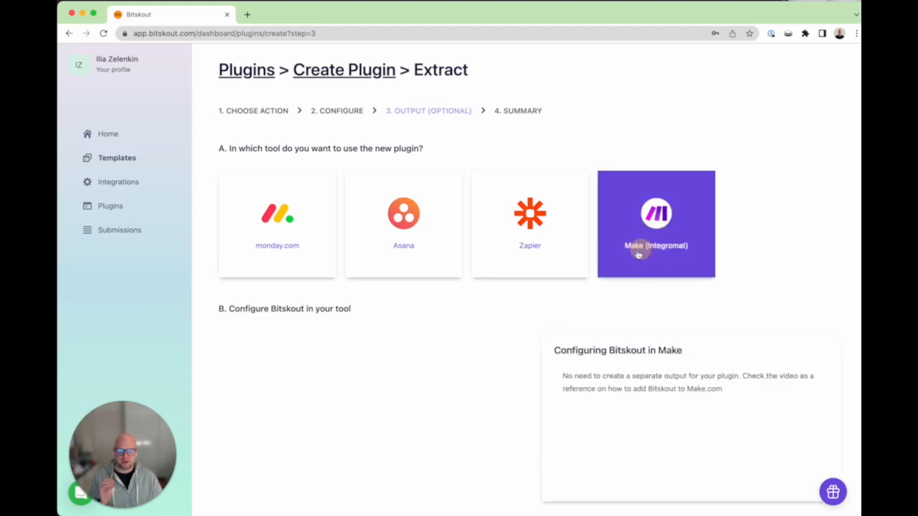
scroll(520, 303, down, 3)
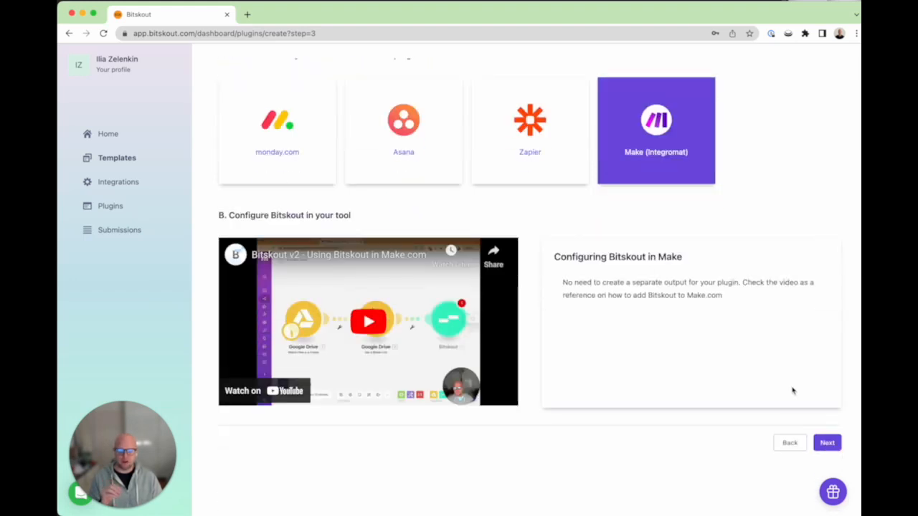
click(827, 442)
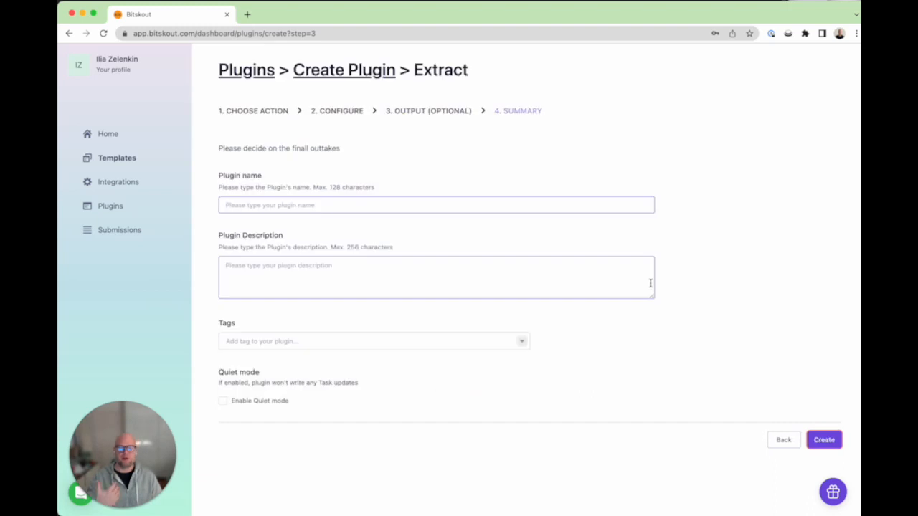
Step: Create the plugin named 'Invoices with line items' and bring up its Test tab
click(484, 201)
text(Invoices with lin)
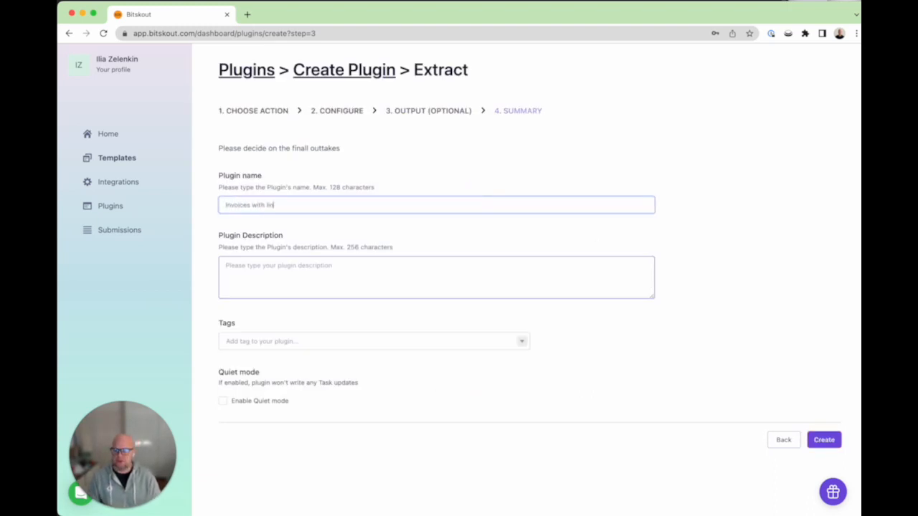
text(e ite,s)
key(BackSpace)
click(709, 360)
scroll(826, 433, down, 1)
click(829, 436)
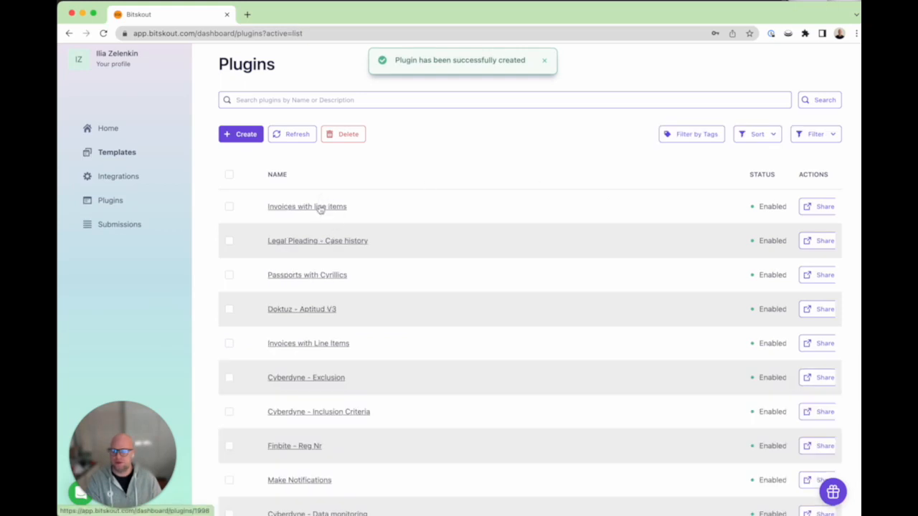
click(318, 207)
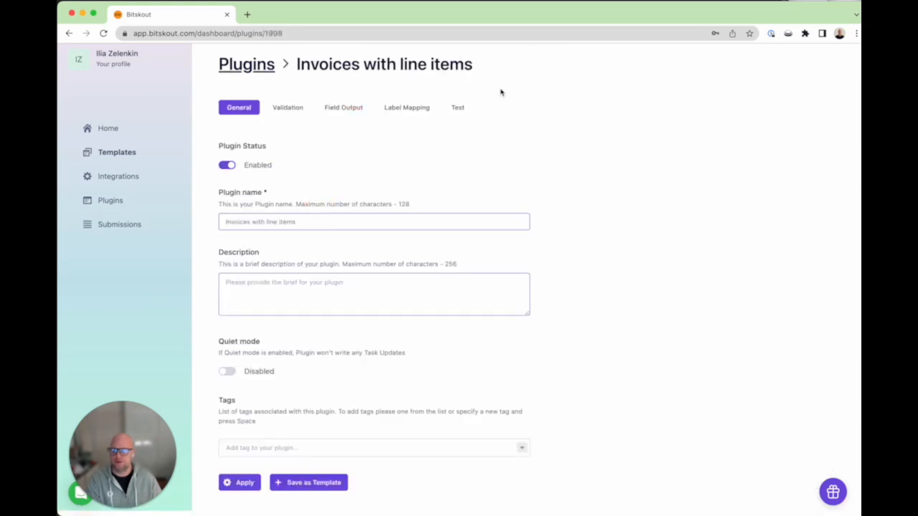
click(463, 110)
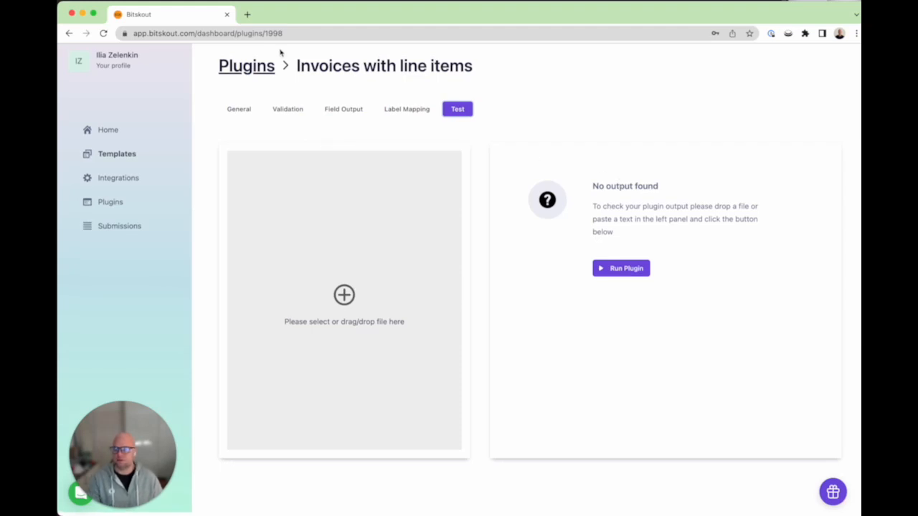
Step: Sign in to the Make platform from make.com in a new tab and create a new scenario
click(247, 15)
text(make.co)
key(Return)
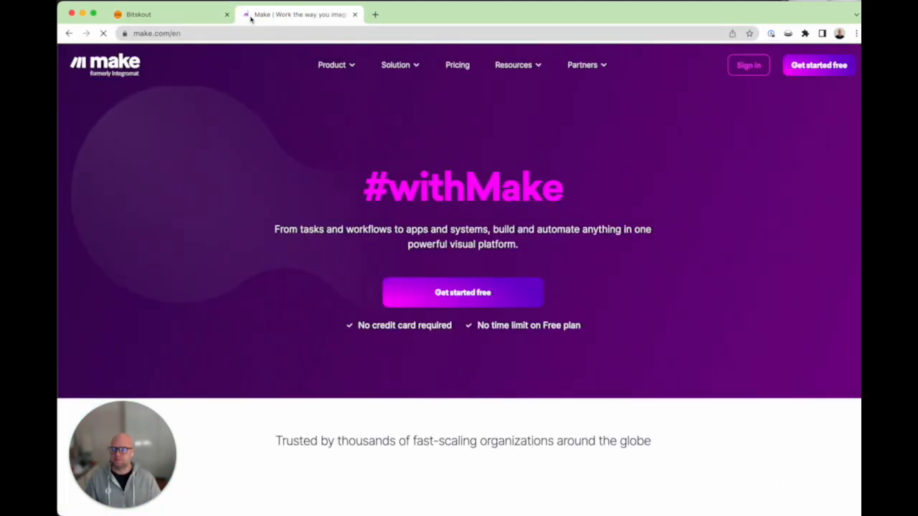
mouse_move(746, 51)
click(742, 120)
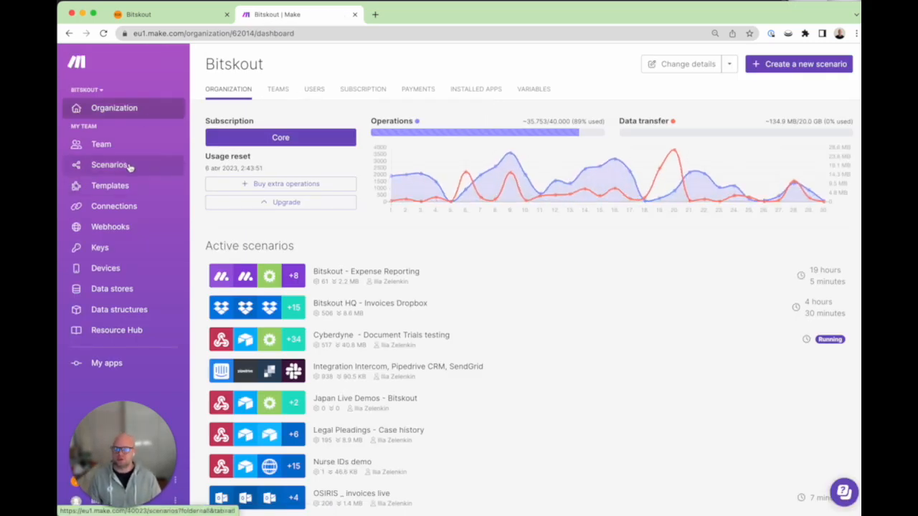
click(815, 66)
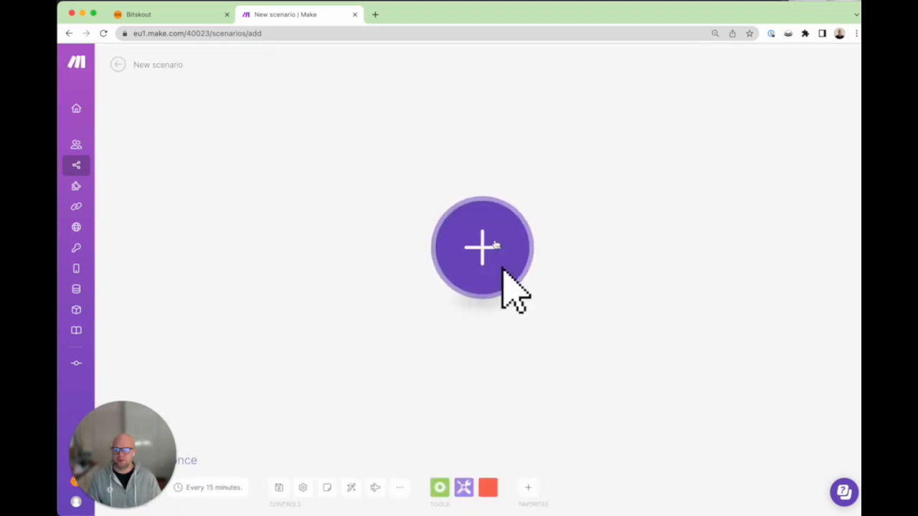
click(502, 248)
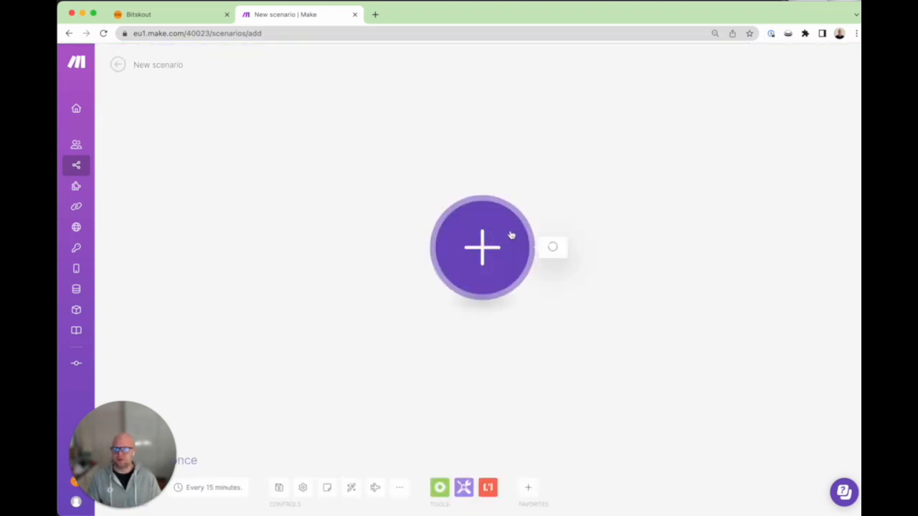
text(g)
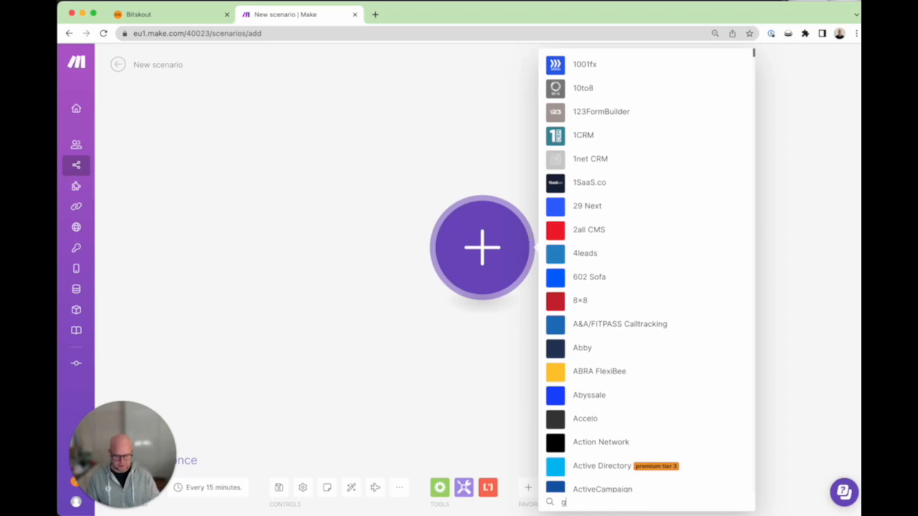
text(mail)
click(566, 204)
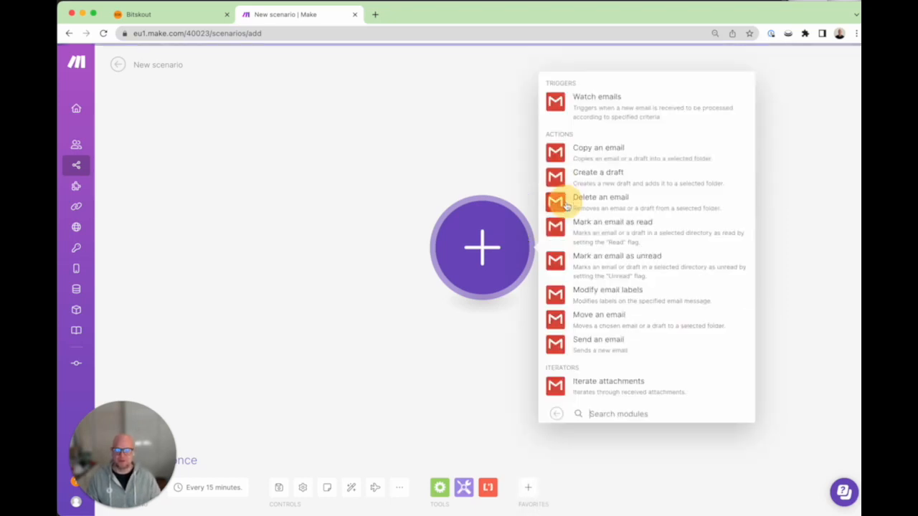
click(567, 102)
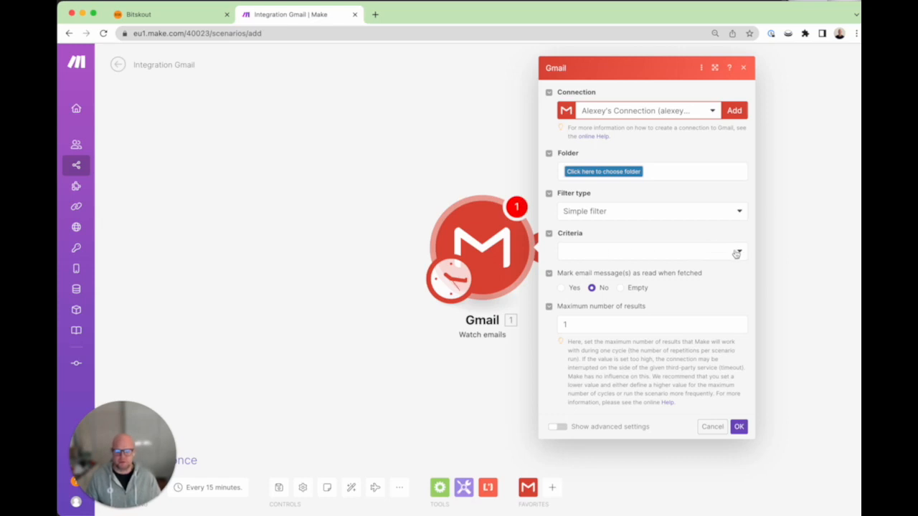
Step: Watch the Inbox folder using a Gmail filter with query subject: [TEST]
click(610, 171)
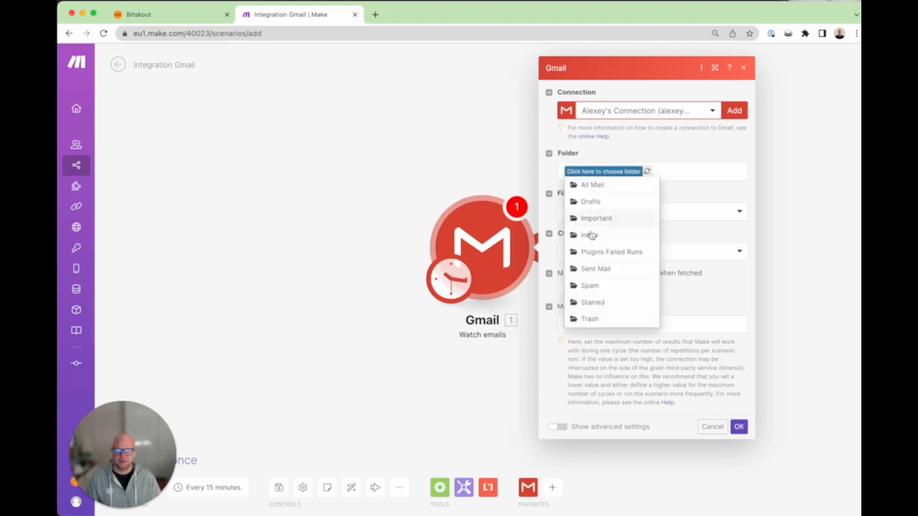
click(589, 235)
click(734, 213)
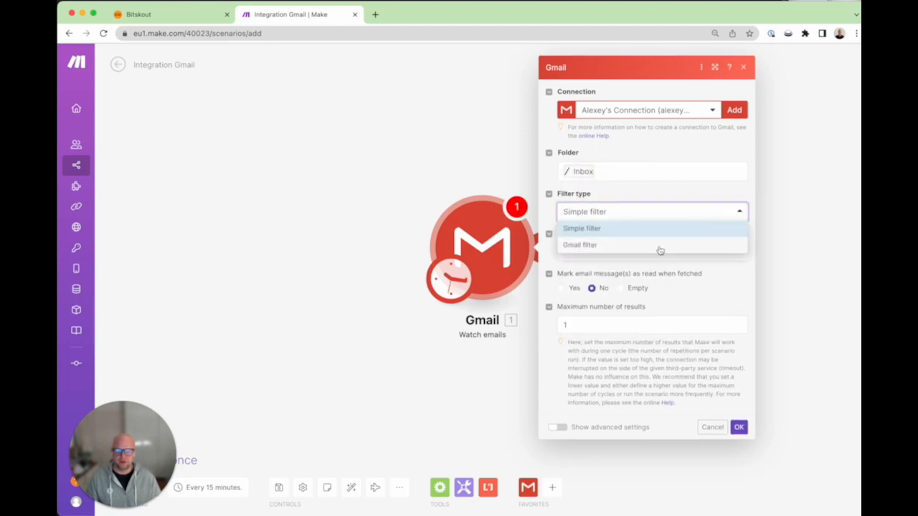
click(659, 247)
click(618, 243)
text(subject: [TEST)
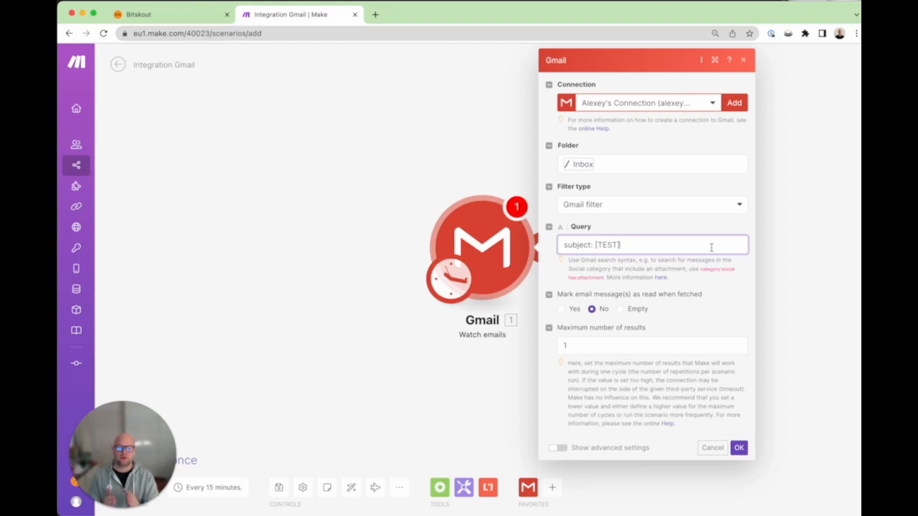
drag(710, 247, 558, 248)
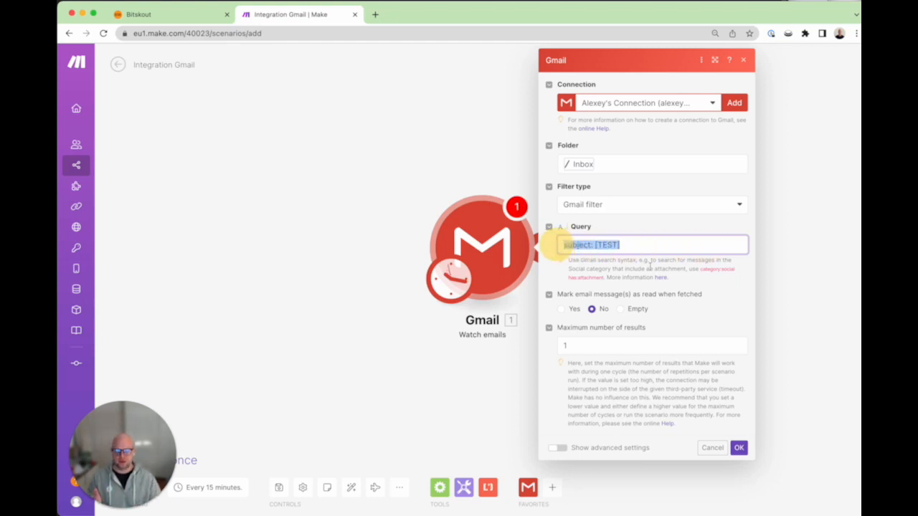
click(647, 242)
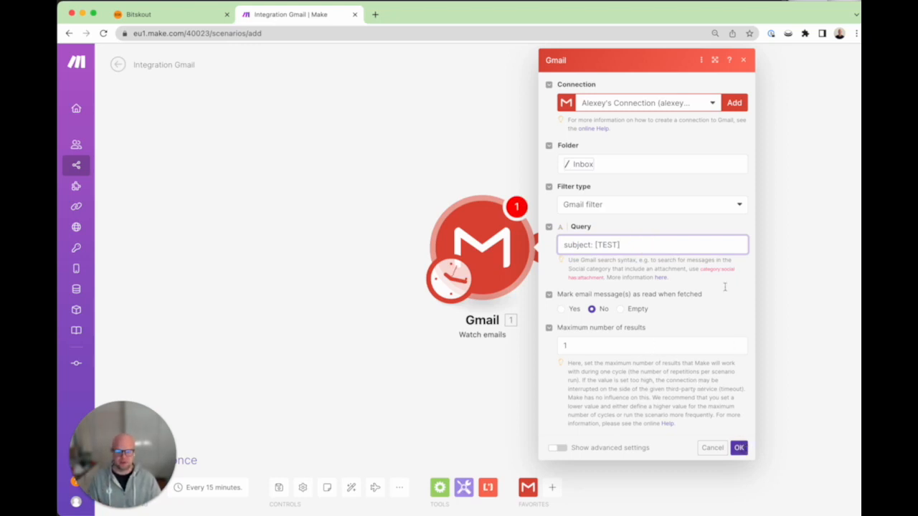
Step: Switch to the other Gmail connection, save, and process emails from now on
click(701, 107)
click(639, 151)
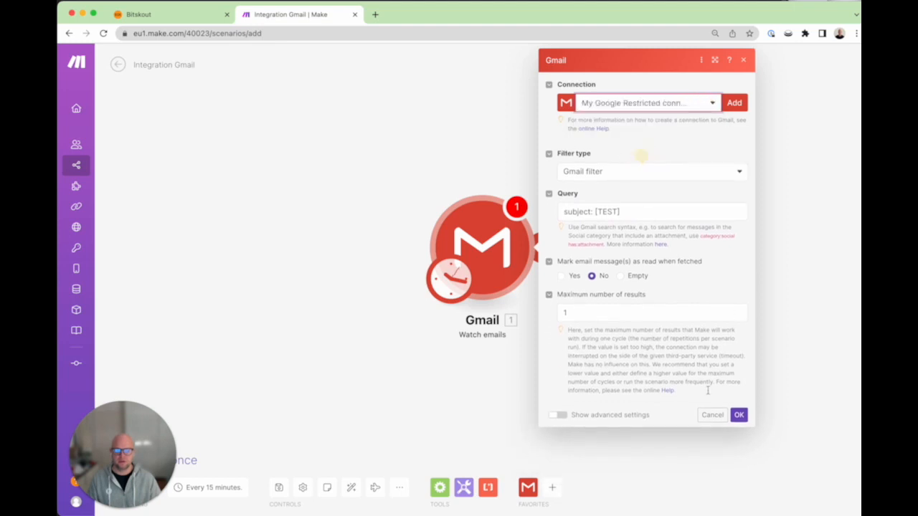
click(739, 447)
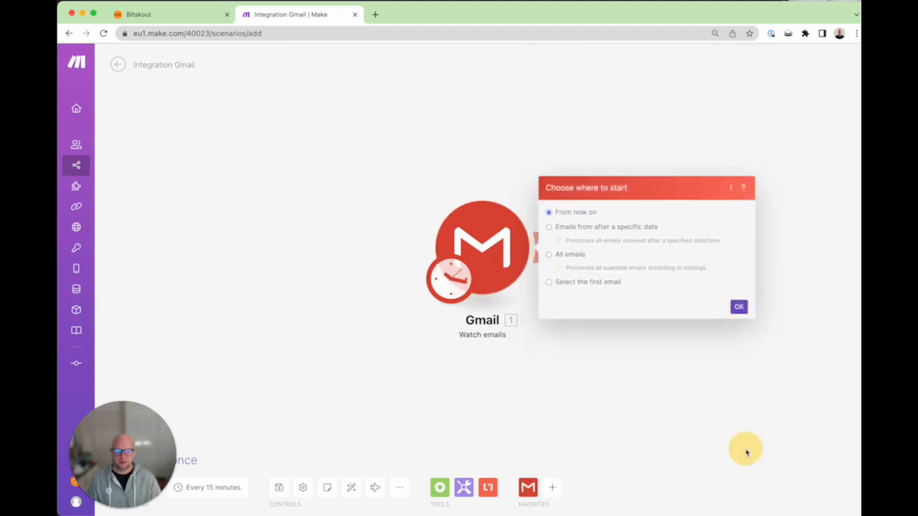
click(739, 306)
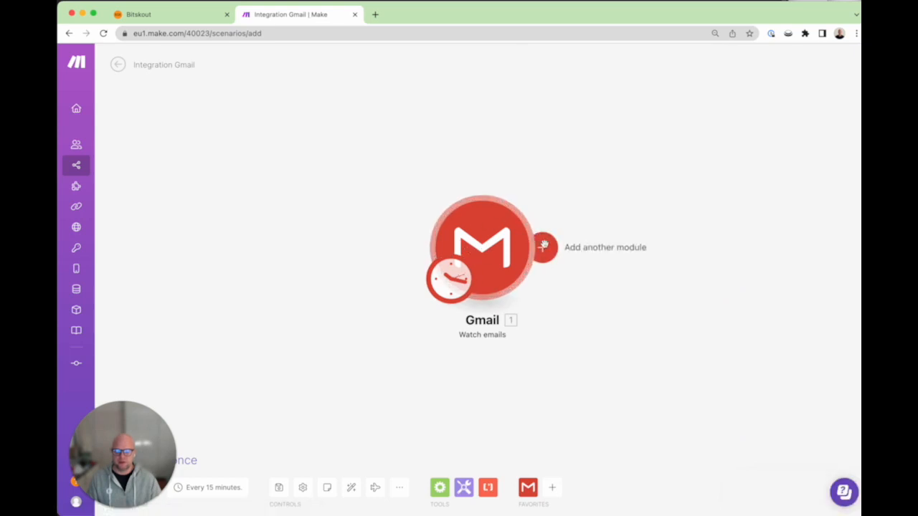
Step: Add a Flow Control Iterator whose Array is the Gmail Attachments[] field
click(545, 247)
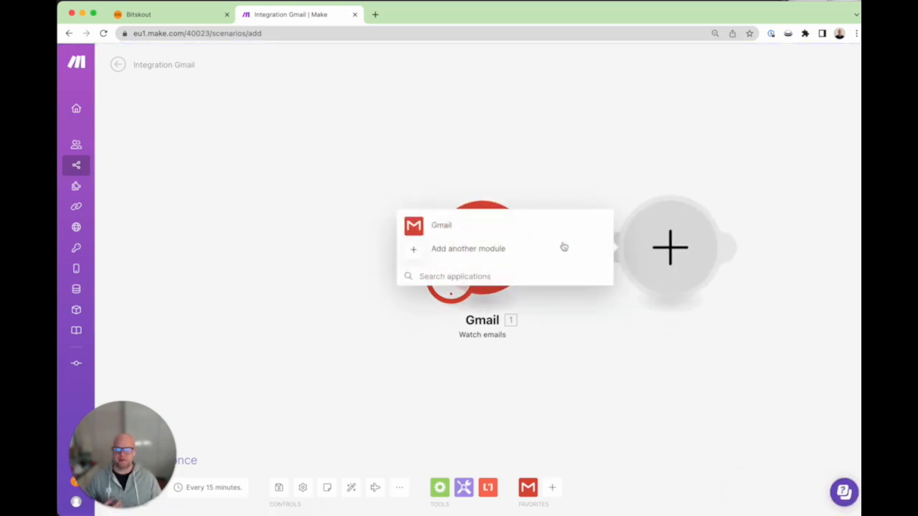
text(d)
key(BackSpace)
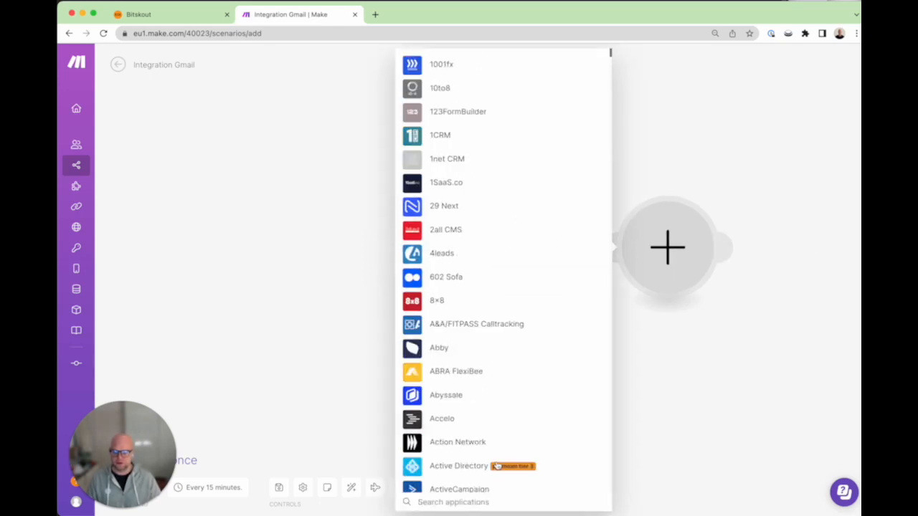
text(iter)
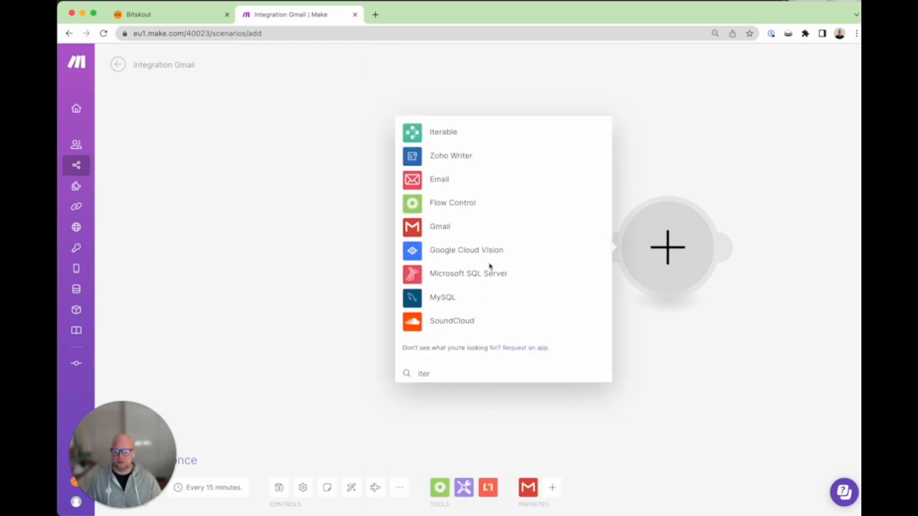
click(412, 205)
click(413, 224)
click(504, 253)
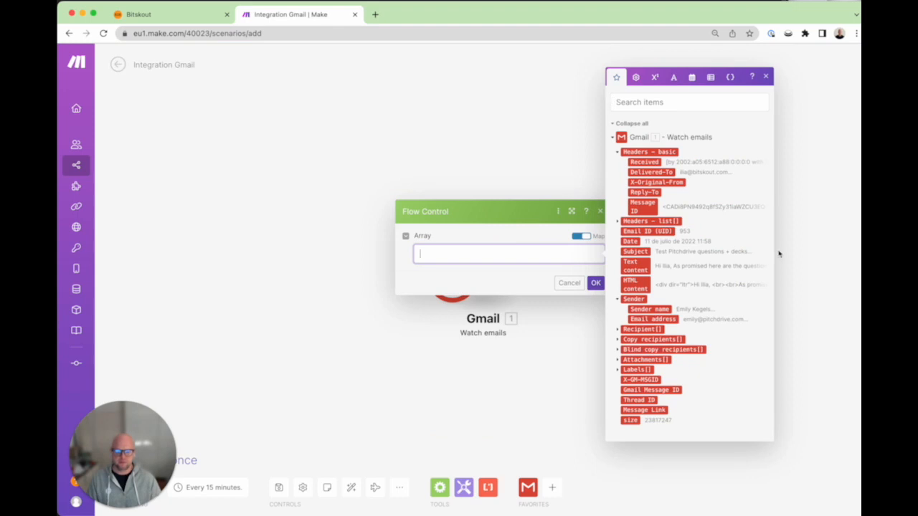
click(628, 370)
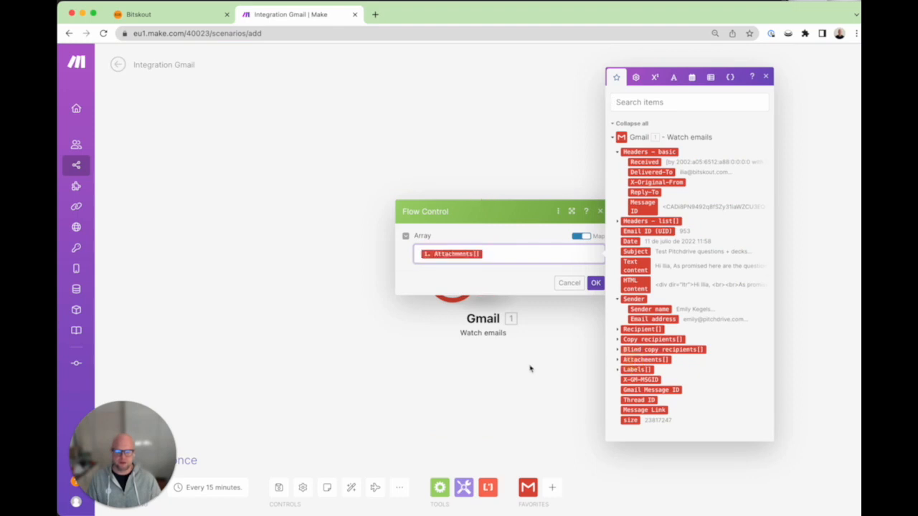
click(545, 373)
drag(676, 362, 513, 361)
click(491, 251)
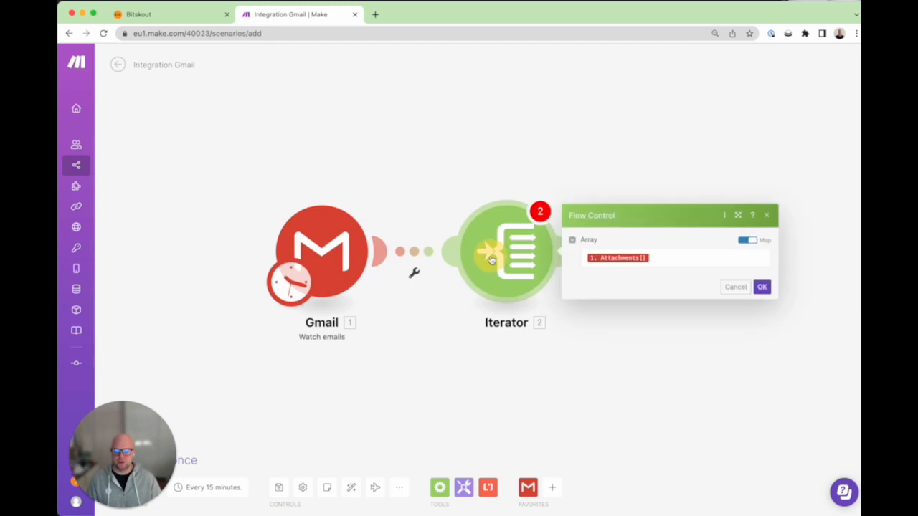
click(767, 291)
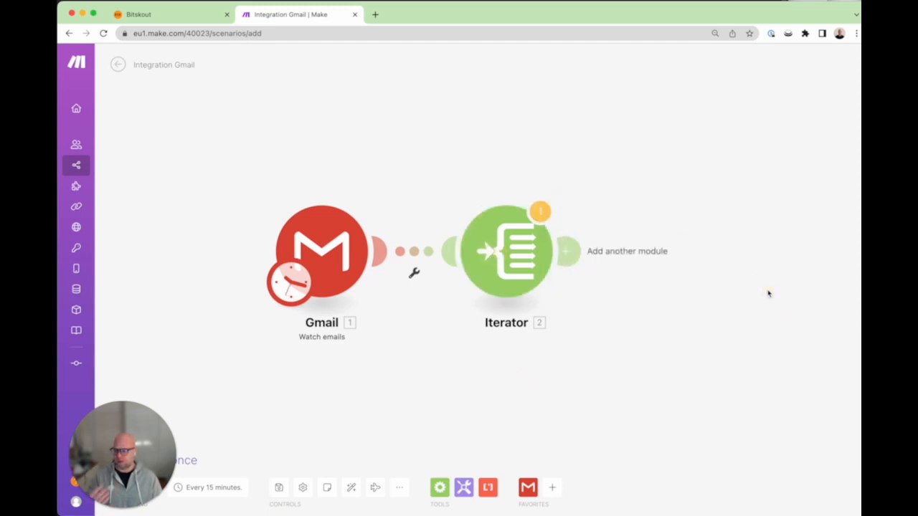
Step: Add a Dropbox Upload a File module saving attachments to the /INCOMING/ folder
click(566, 251)
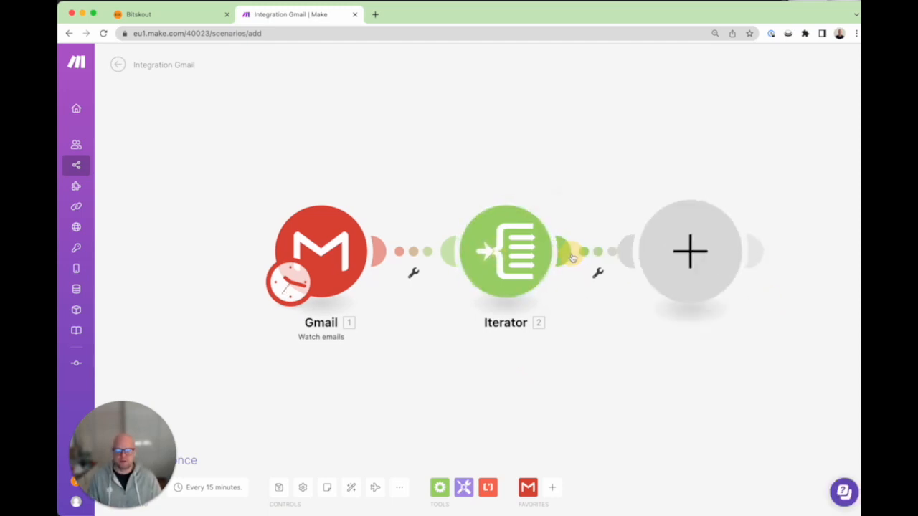
click(551, 157)
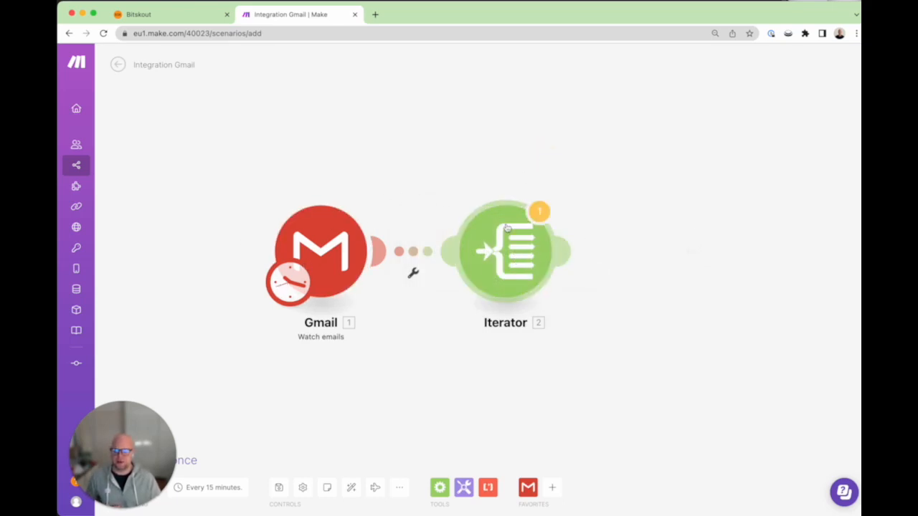
click(566, 255)
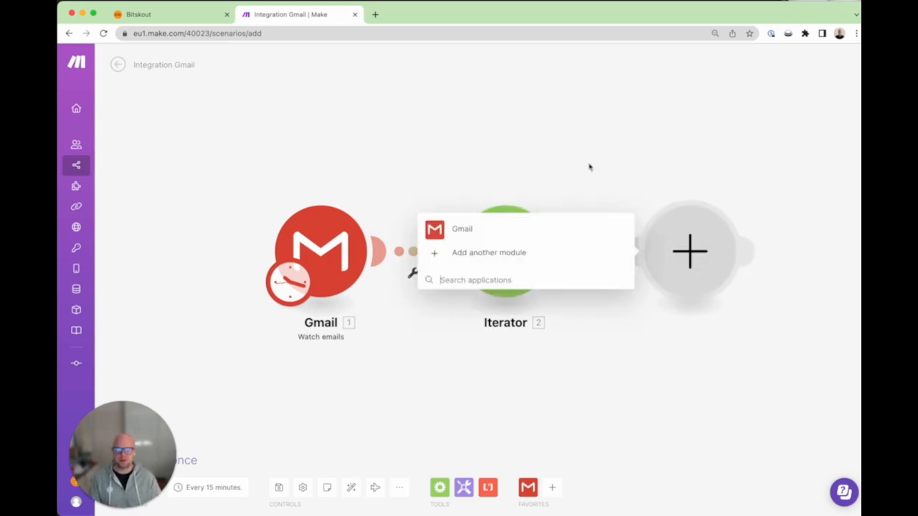
text(d)
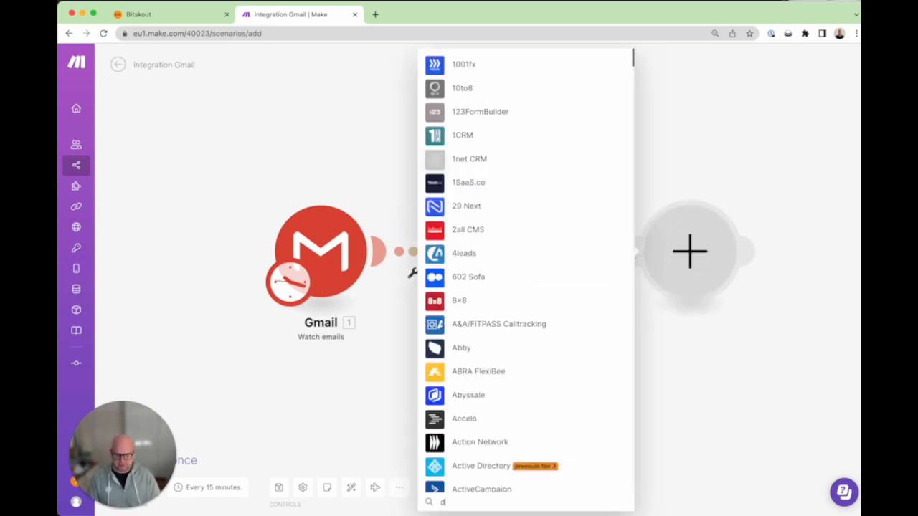
text(rop)
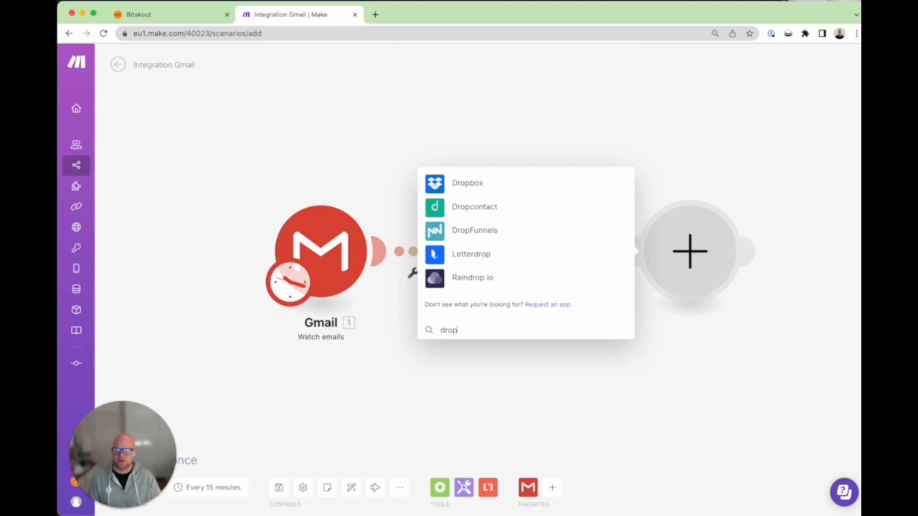
click(439, 184)
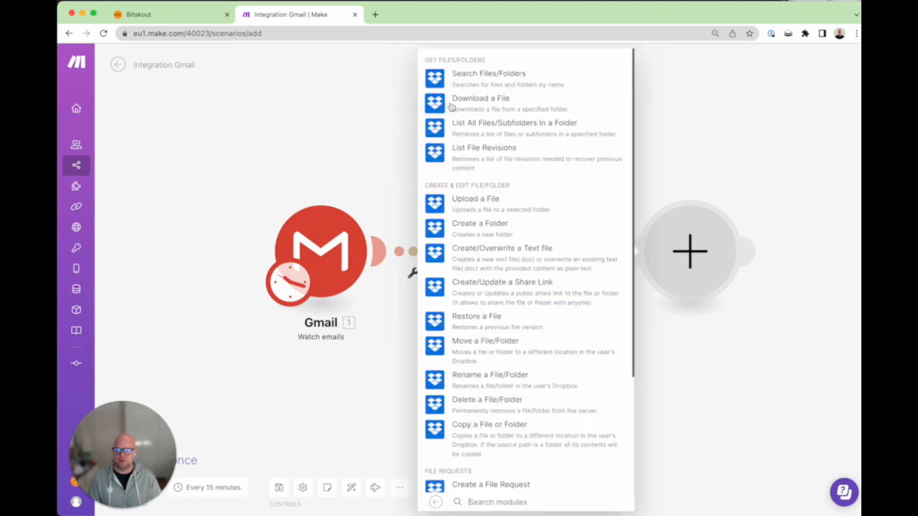
click(459, 203)
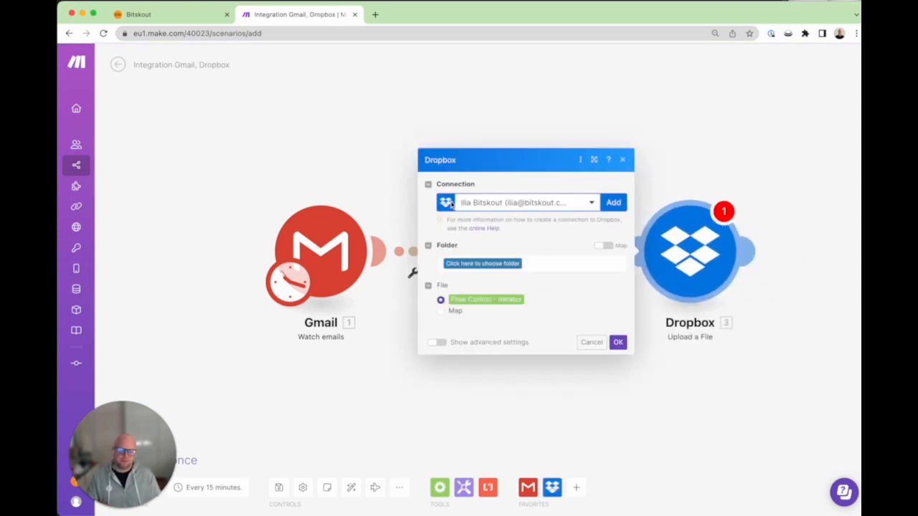
click(513, 265)
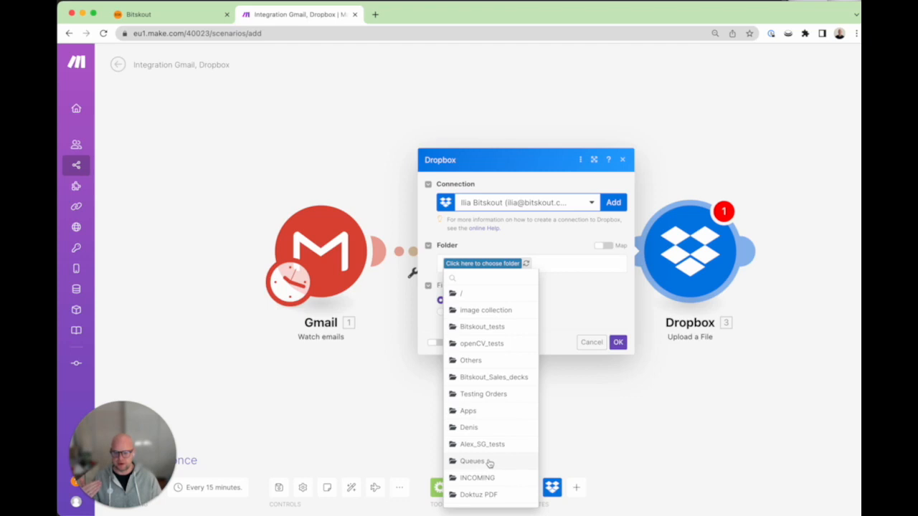
click(477, 478)
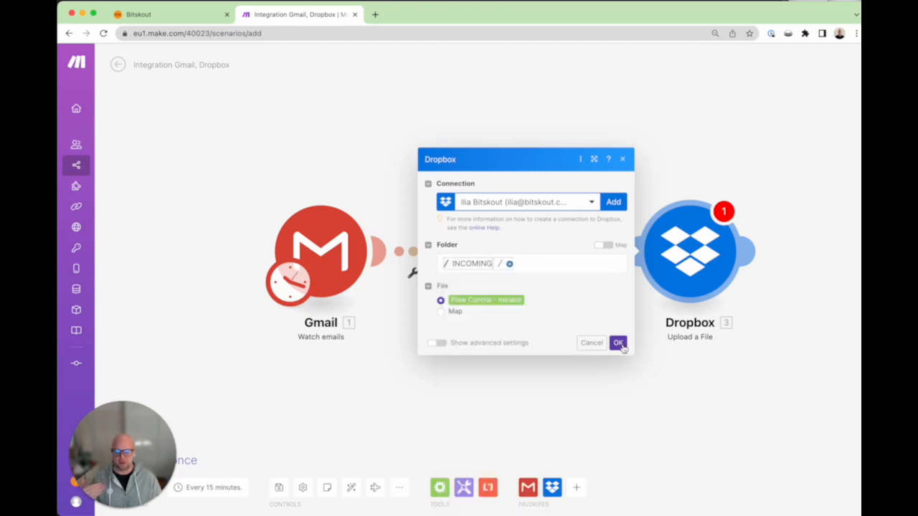
click(621, 345)
Step: Add a Dropbox Create/Update a Share Link module after the upload
click(755, 254)
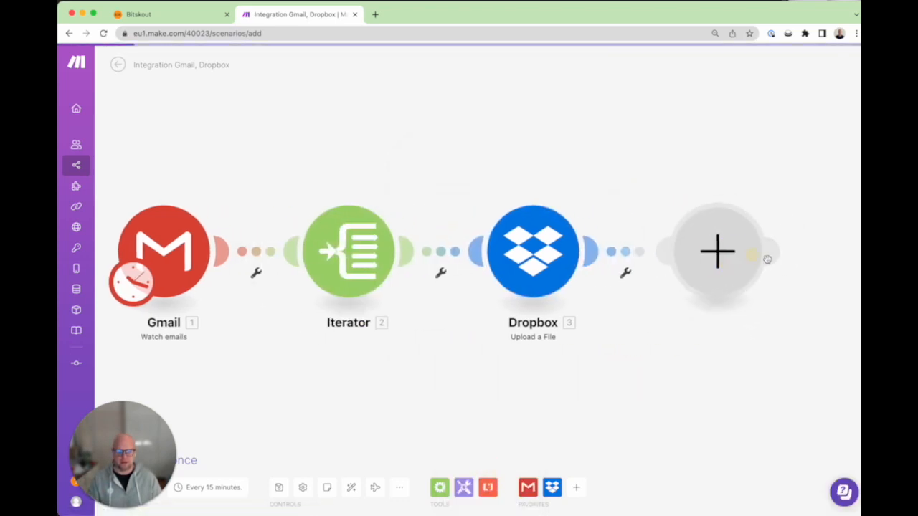
click(449, 242)
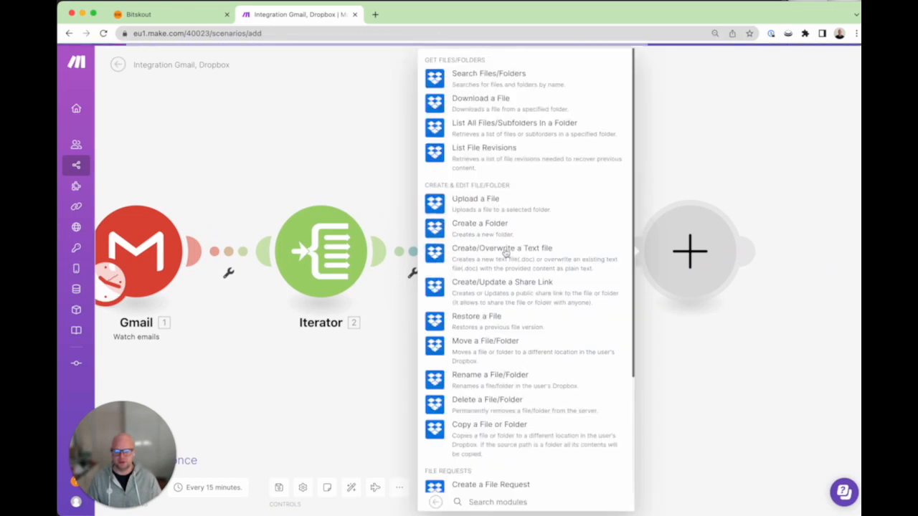
click(502, 286)
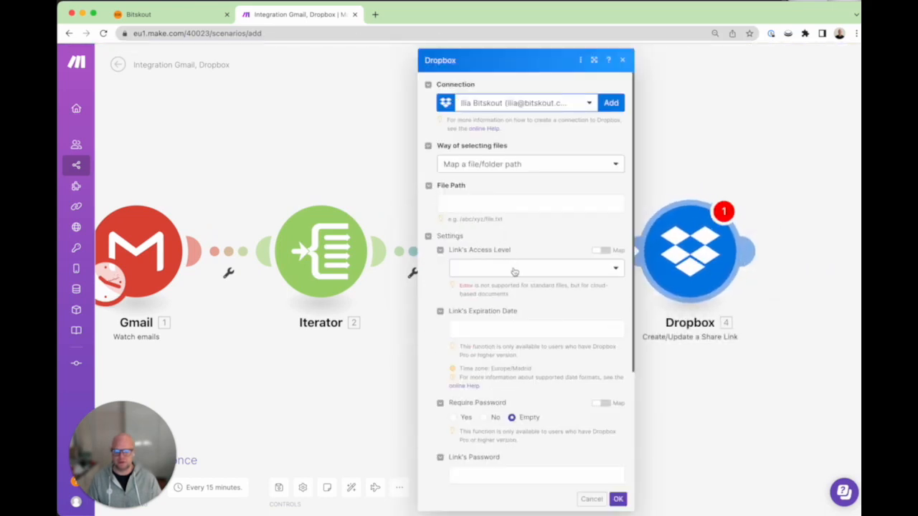
Step: Map the upload's '3. Path display' into the share link's File Path and confirm
click(515, 200)
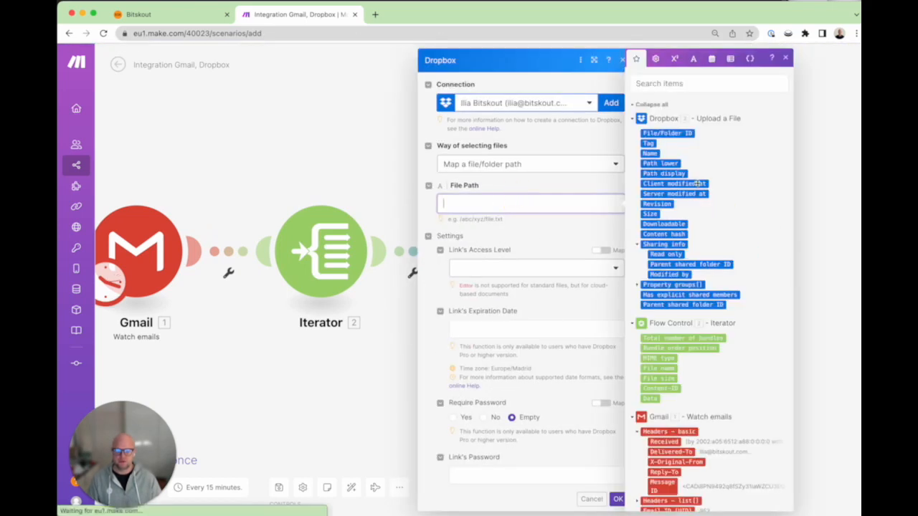
click(664, 174)
click(618, 500)
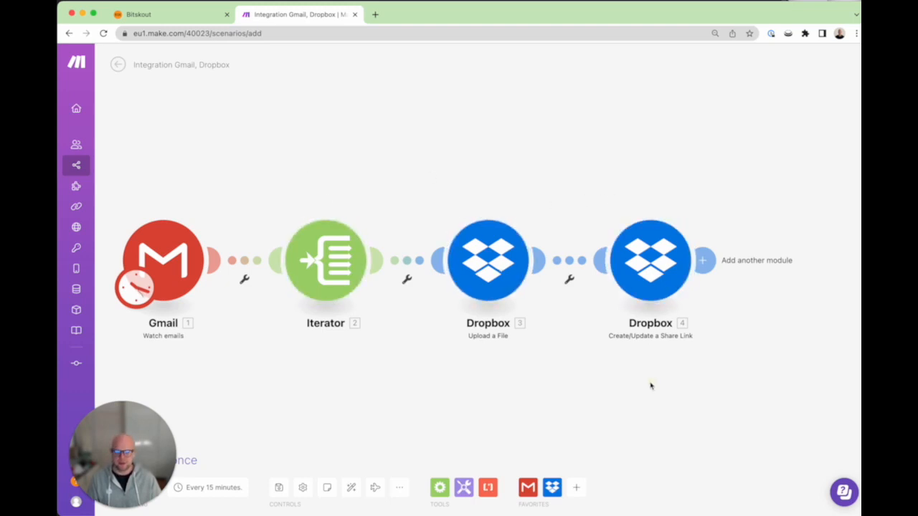
drag(651, 381, 565, 377)
Step: Add a Bitskout Run Plugin for a File module after the share link
click(621, 257)
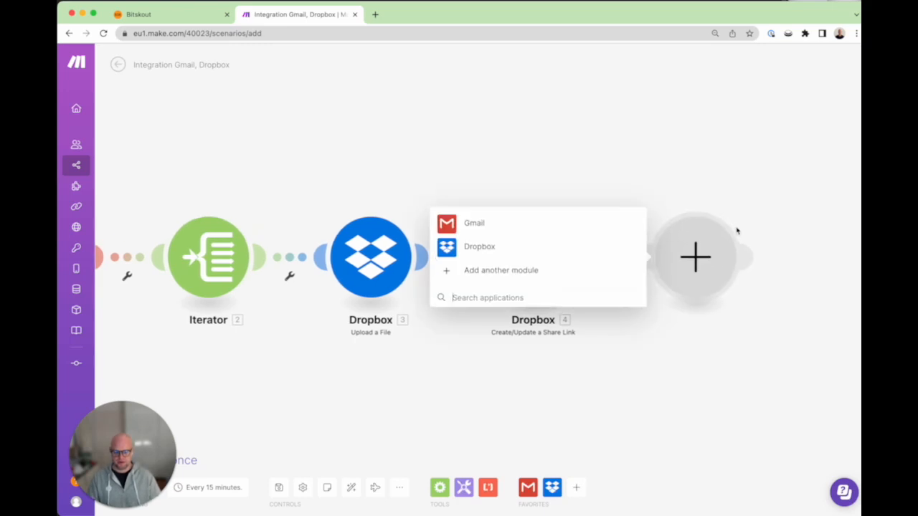
text(bitksout)
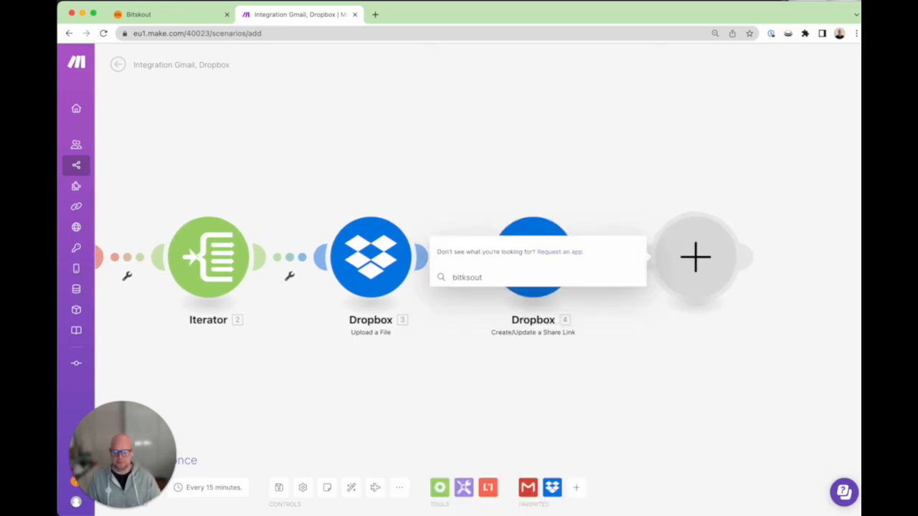
key(BackSpace)
key(BackSpace)
key(BackSpace)
key(BackSpace)
key(BackSpace)
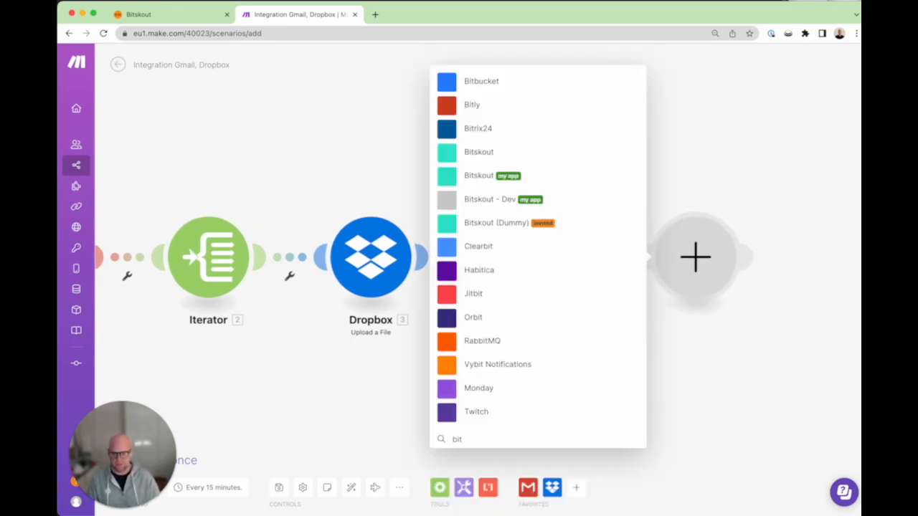
click(444, 153)
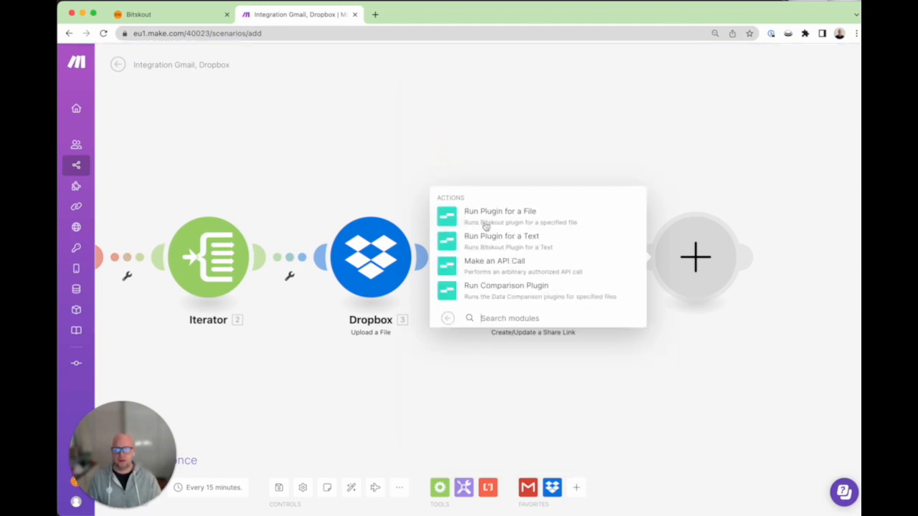
click(452, 220)
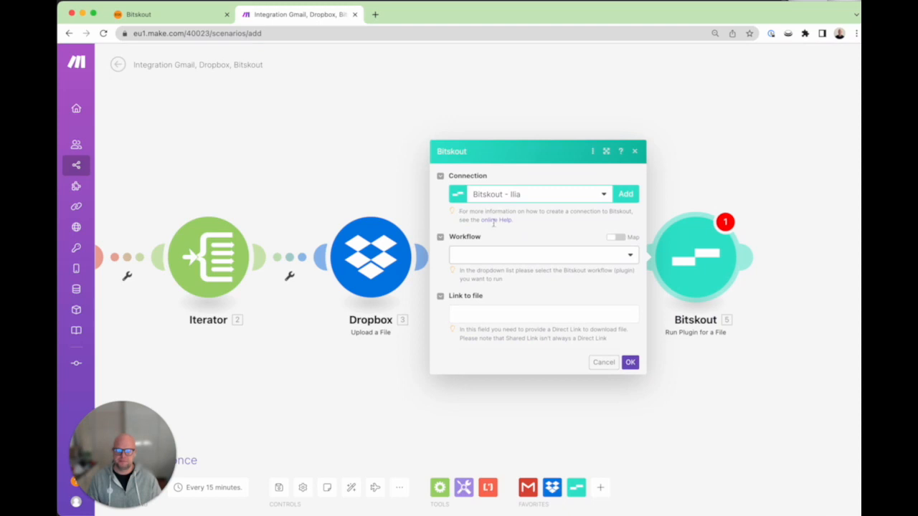
Step: Use the 'Invoices with line items' workflow with '4. Download Url' as the file link
click(554, 255)
scroll(553, 344, down, 1)
text(Invoice)
scroll(562, 387, down, 10)
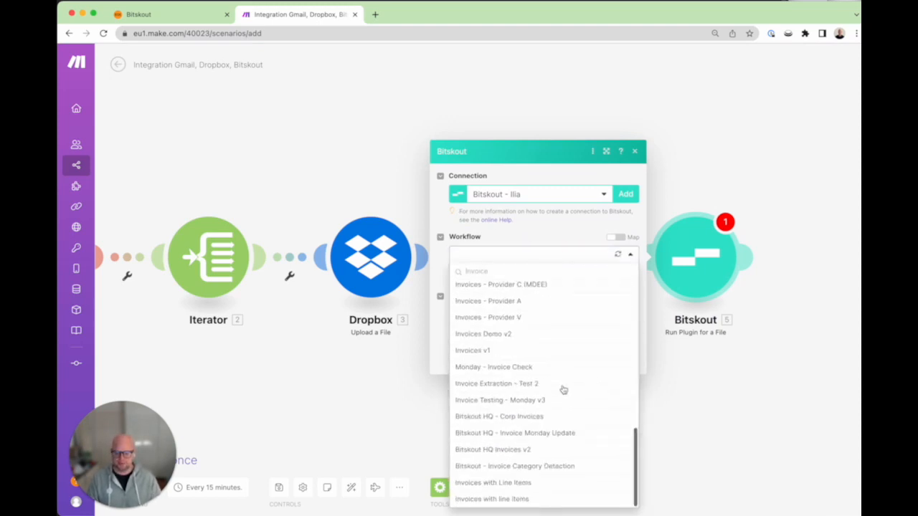
click(534, 497)
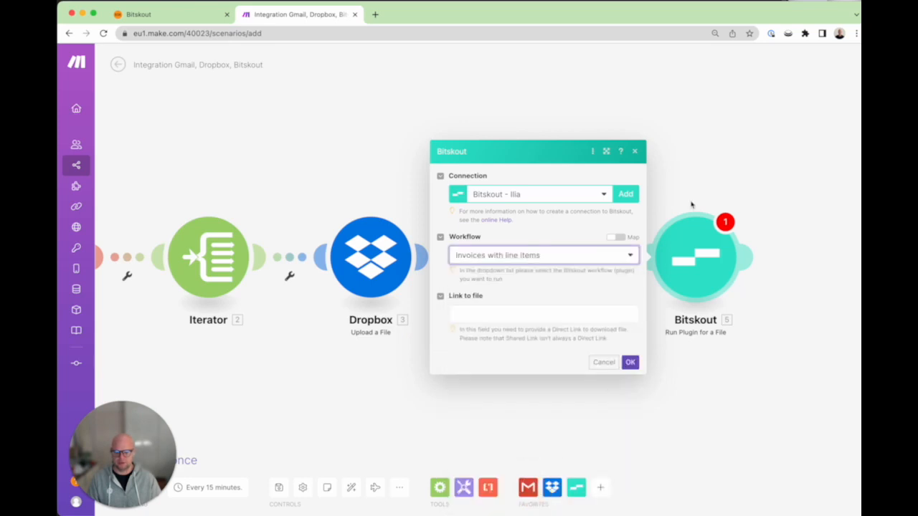
click(515, 311)
click(677, 226)
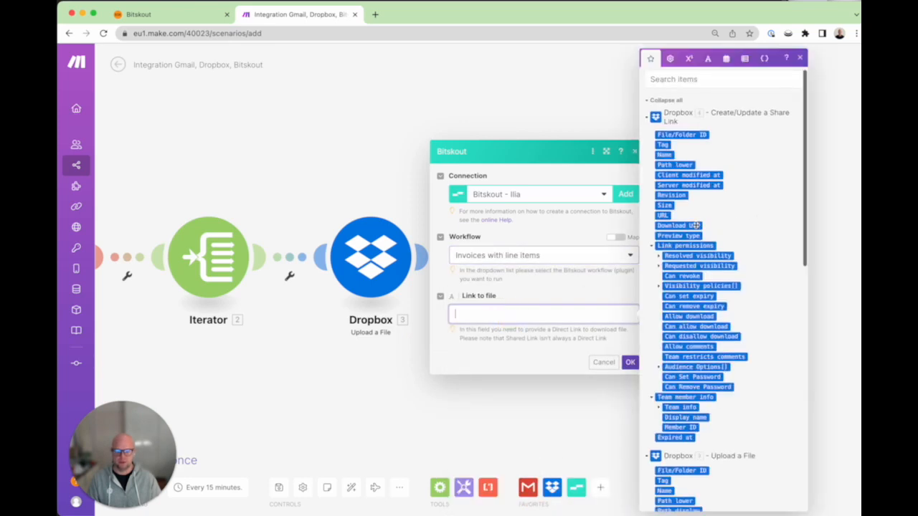
click(630, 362)
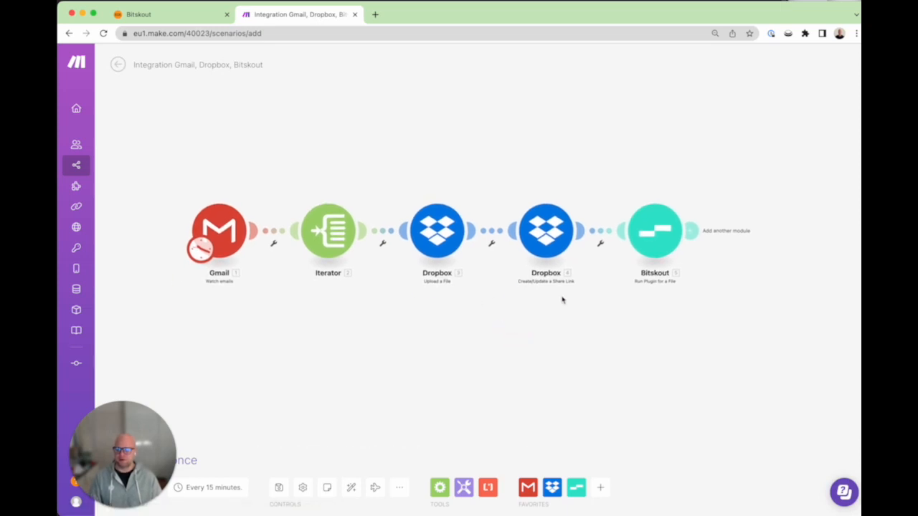
Step: Add a CSV Parse CSV module after the Bitskout step
drag(628, 337, 536, 347)
drag(480, 344, 507, 344)
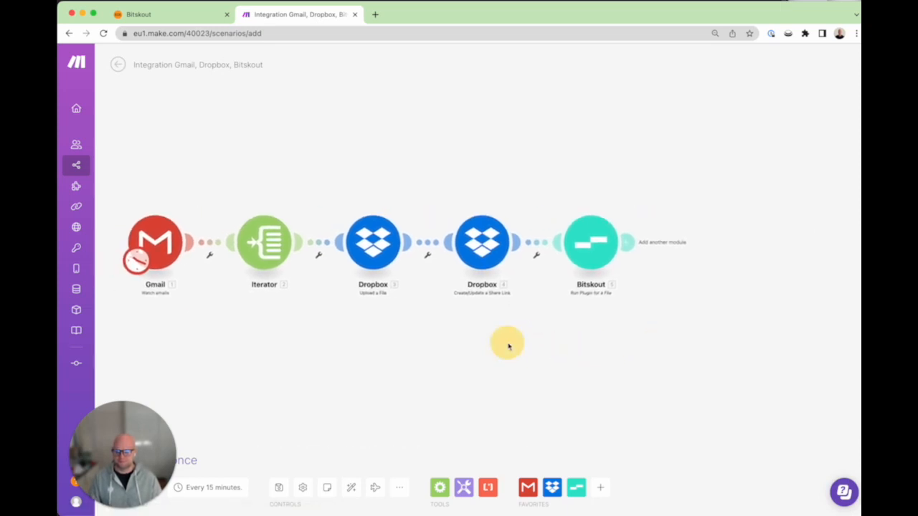
click(628, 243)
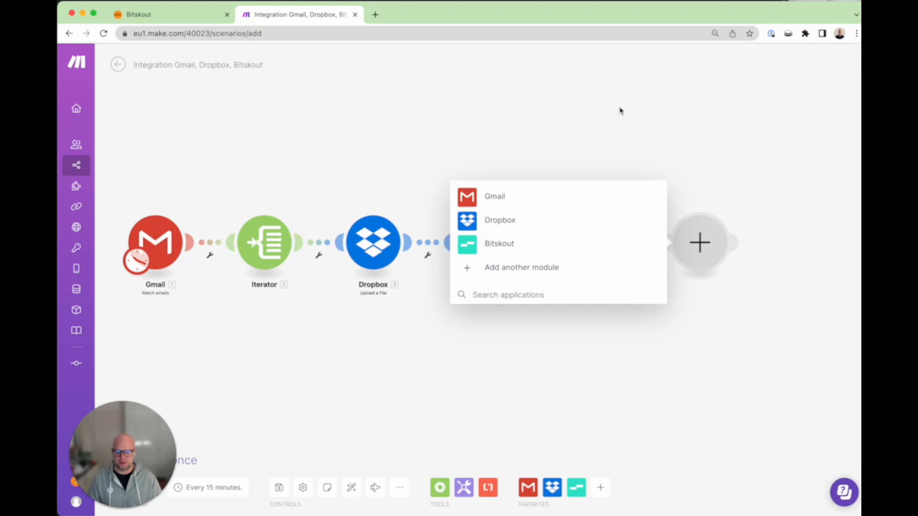
click(542, 295)
text(d)
key(BackSpace)
text(pra)
key(BackSpace)
key(BackSpace)
key(BackSpace)
text(apse)
key(BackSpace)
key(BackSpace)
key(BackSpace)
text(pars)
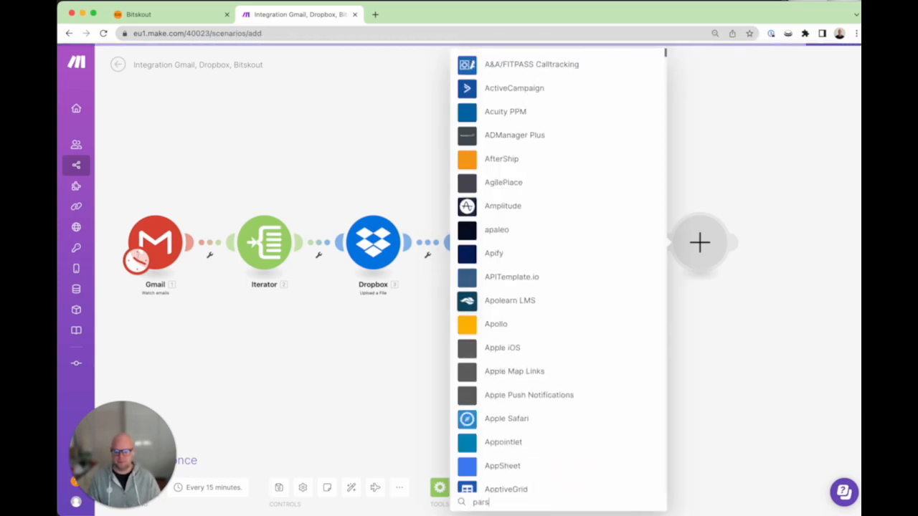
text(e)
scroll(523, 45, down, 3)
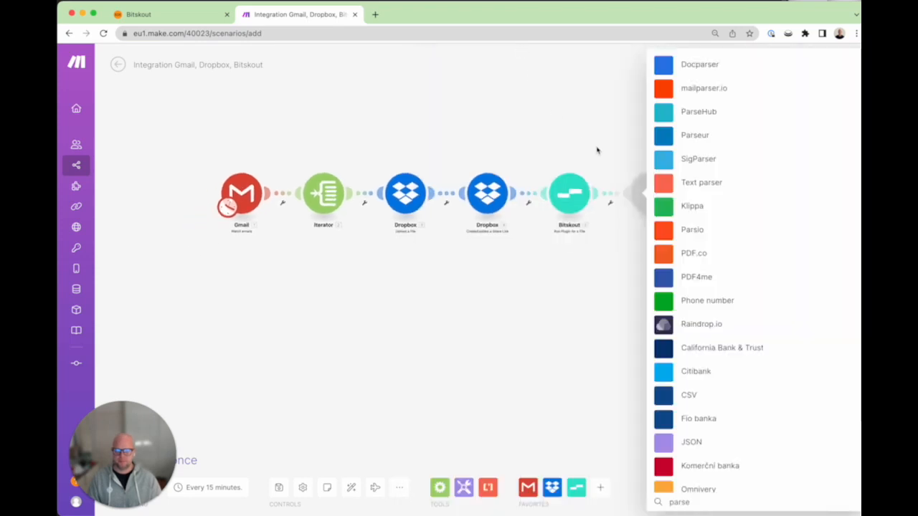
scroll(647, 156, down, 1)
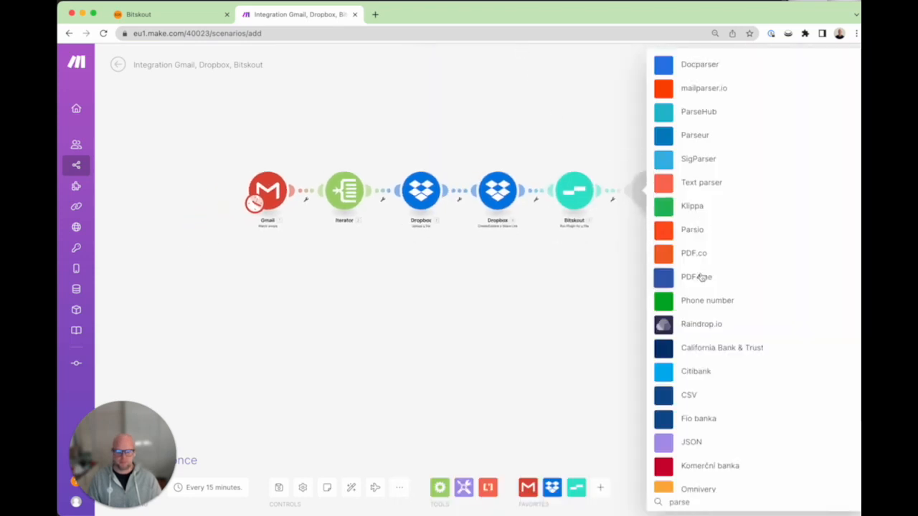
key(BackSpace)
key(BackSpace)
key(BackSpace)
key(BackSpace)
key(BackSpace)
text(csv)
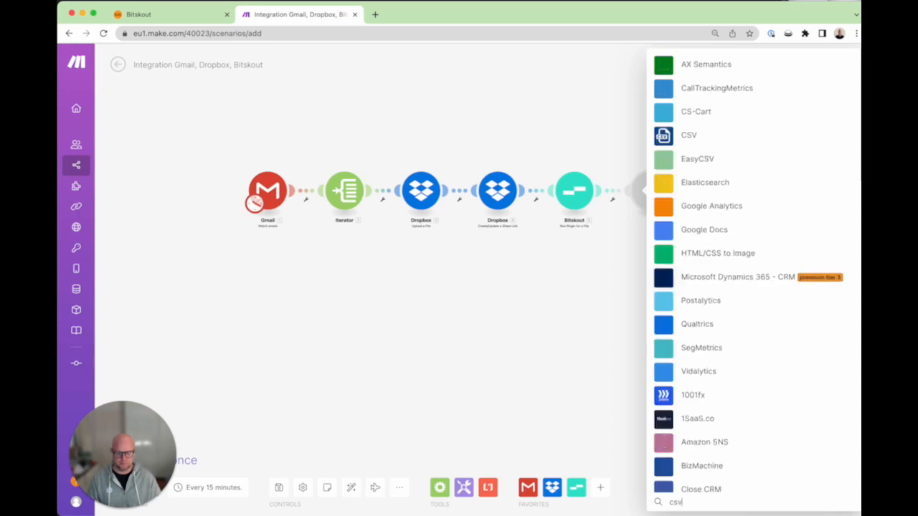
click(676, 66)
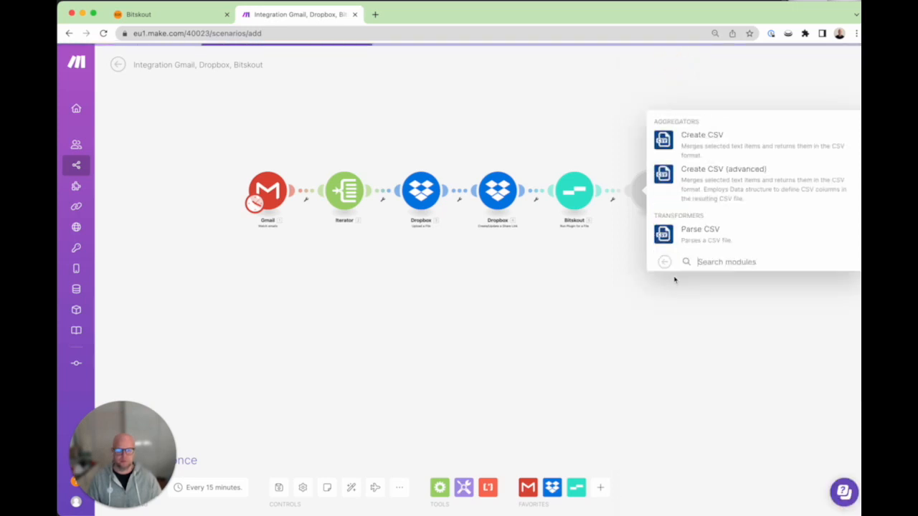
click(671, 234)
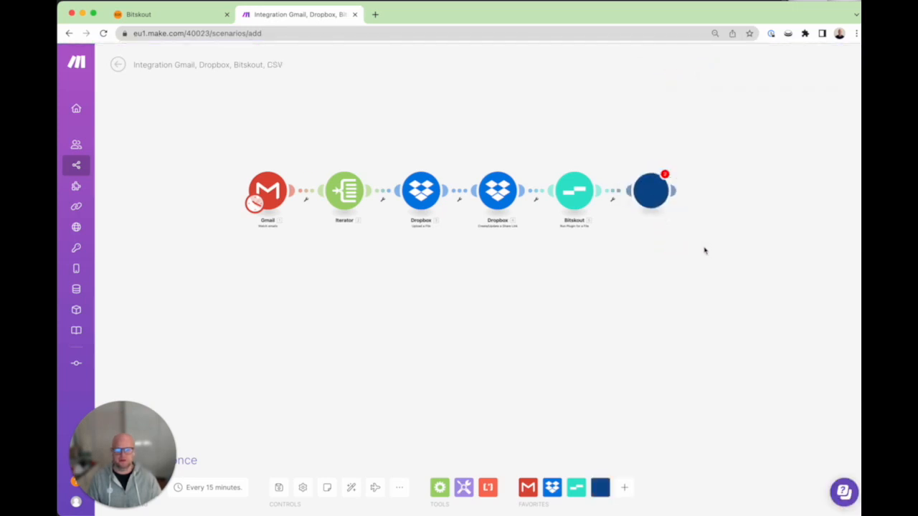
Step: Configure Parse CSV with 21 columns, ';' delimiter and '5. Custom Fields' as input
click(706, 238)
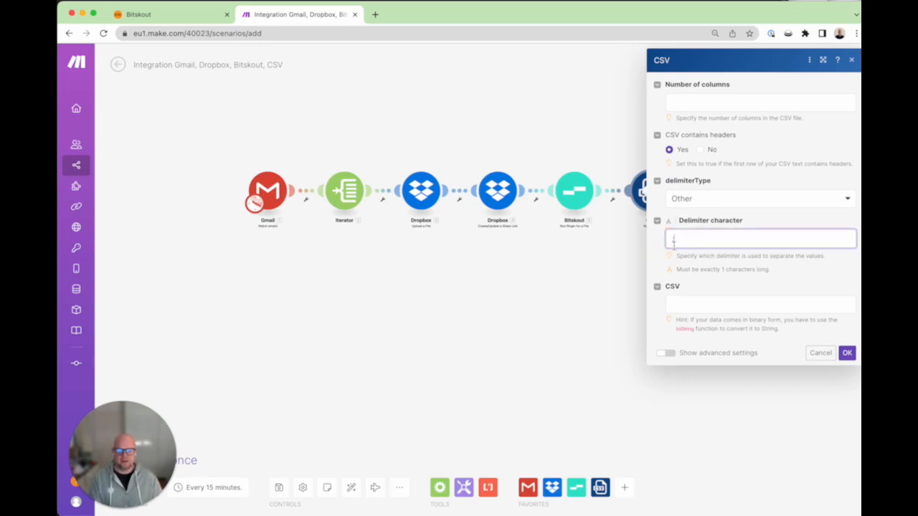
click(681, 102)
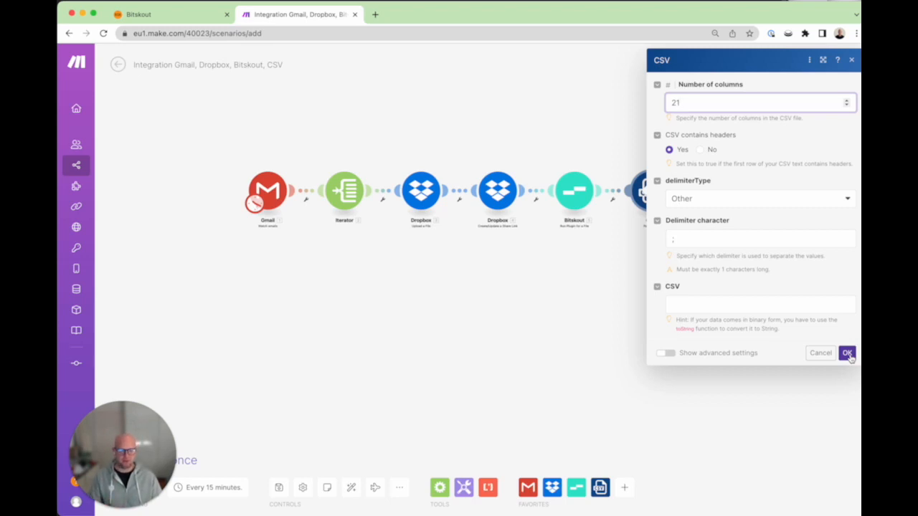
click(848, 354)
click(732, 302)
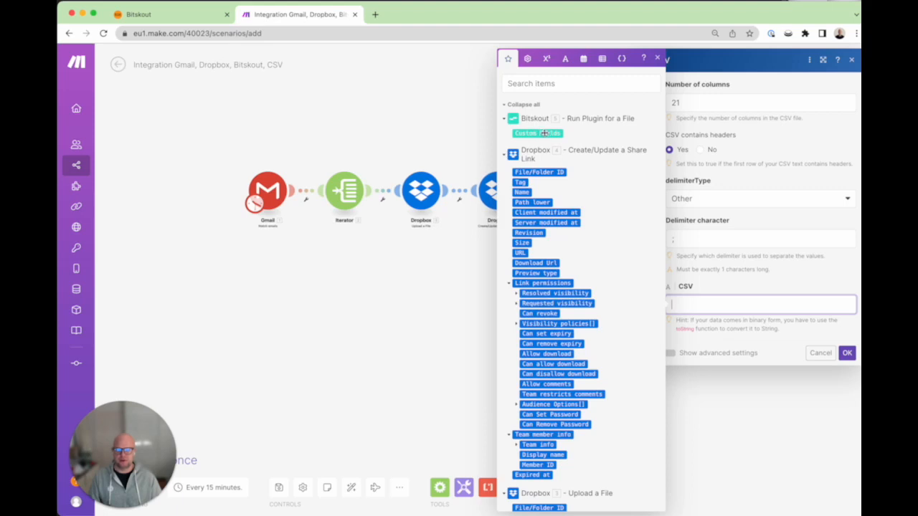
click(545, 133)
click(847, 354)
click(545, 349)
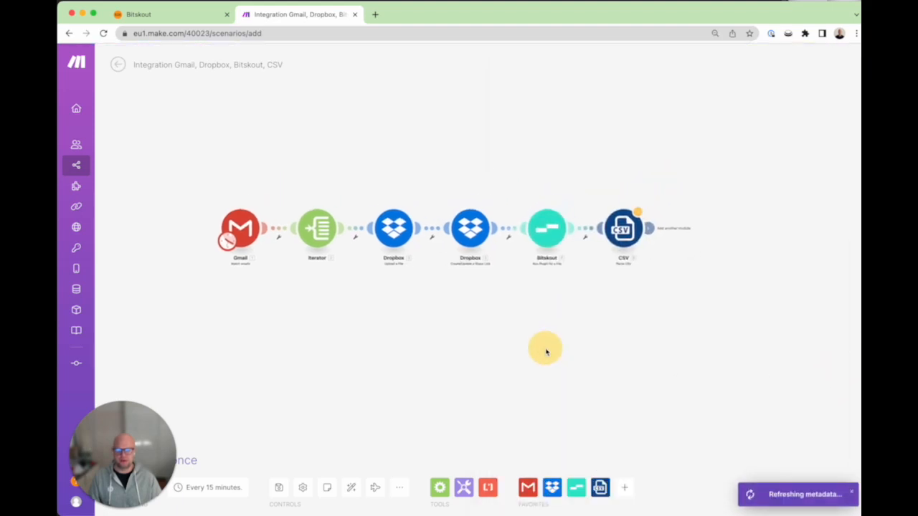
Step: Run only the Bitskout module as a test on a pasted Dropbox invoice link
right_click(543, 228)
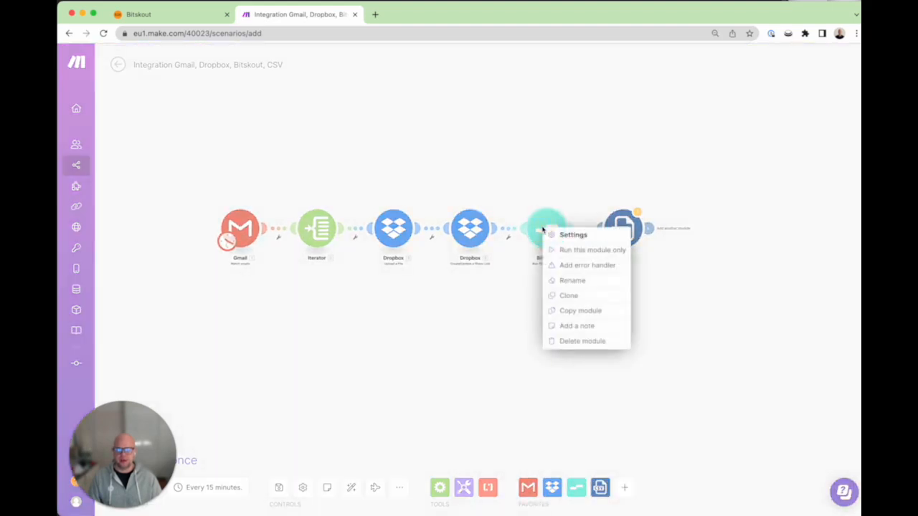
click(581, 251)
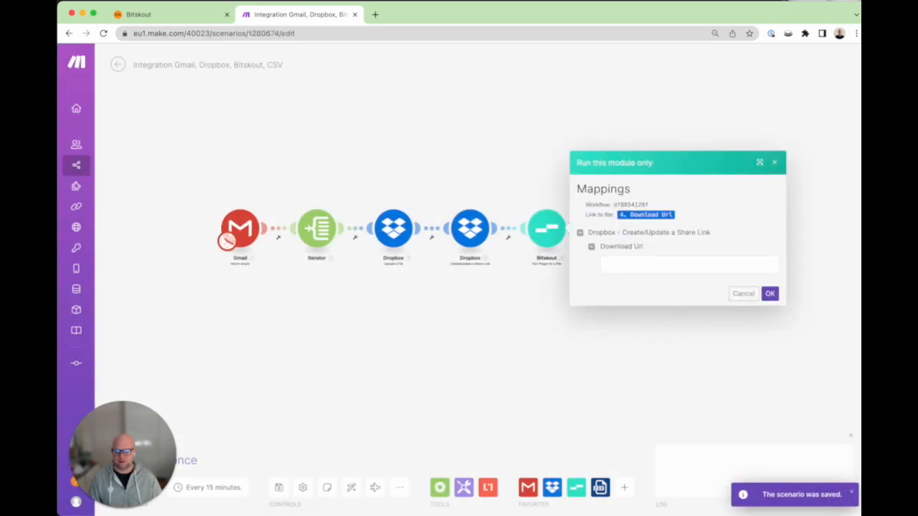
click(673, 266)
key(super+v)
click(770, 294)
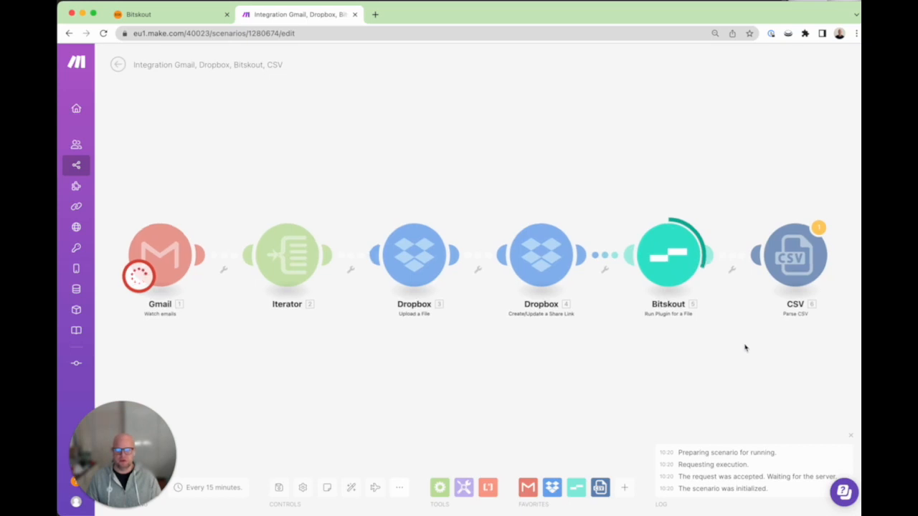
Step: Inspect Bitskout's output with Custom Fields and LINE_ITEMS expanded, then reopen the CSV step
scroll(748, 351, down, 2)
drag(748, 351, 646, 323)
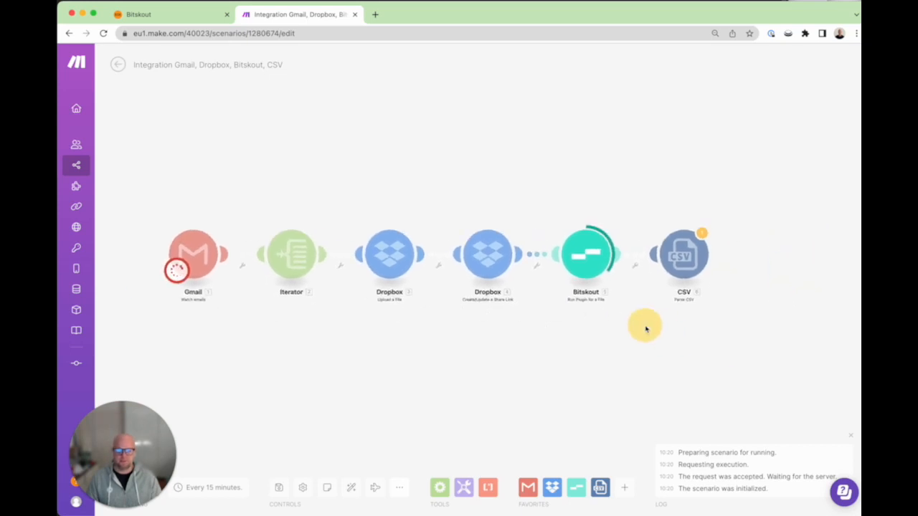
click(617, 223)
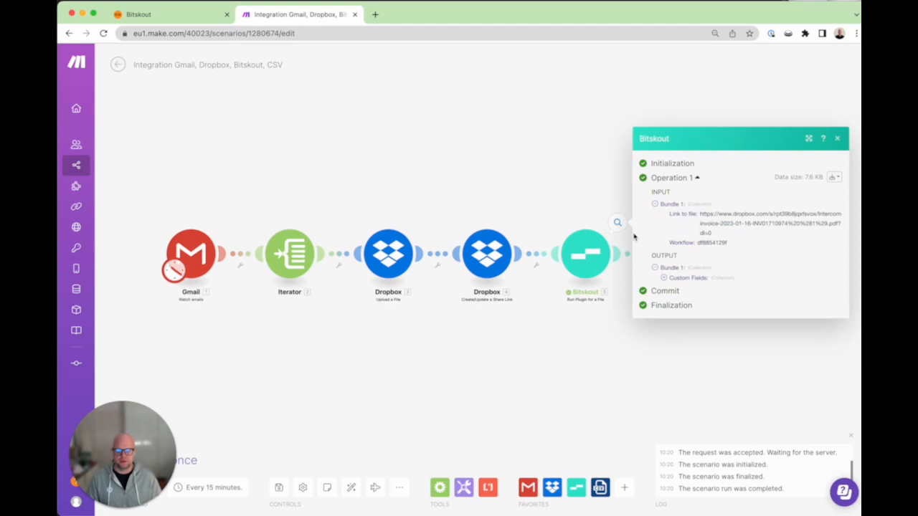
click(663, 279)
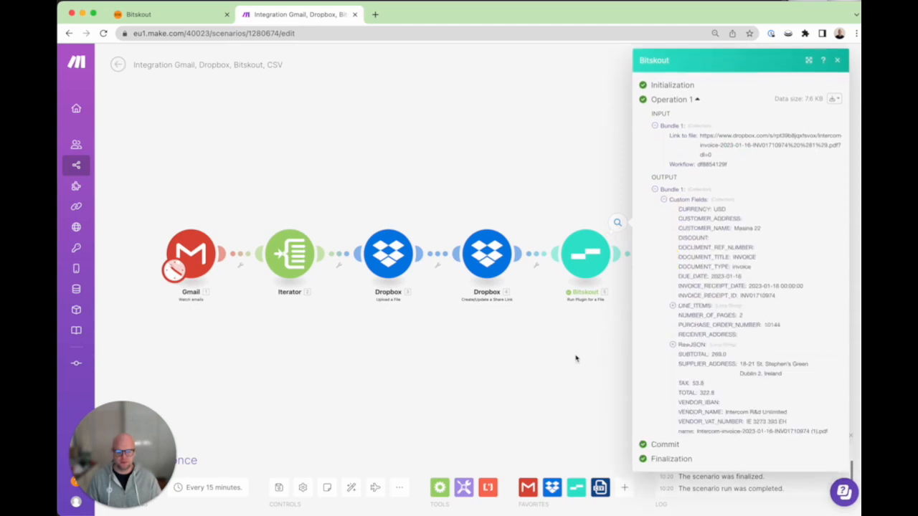
click(674, 306)
scroll(670, 349, down, 2)
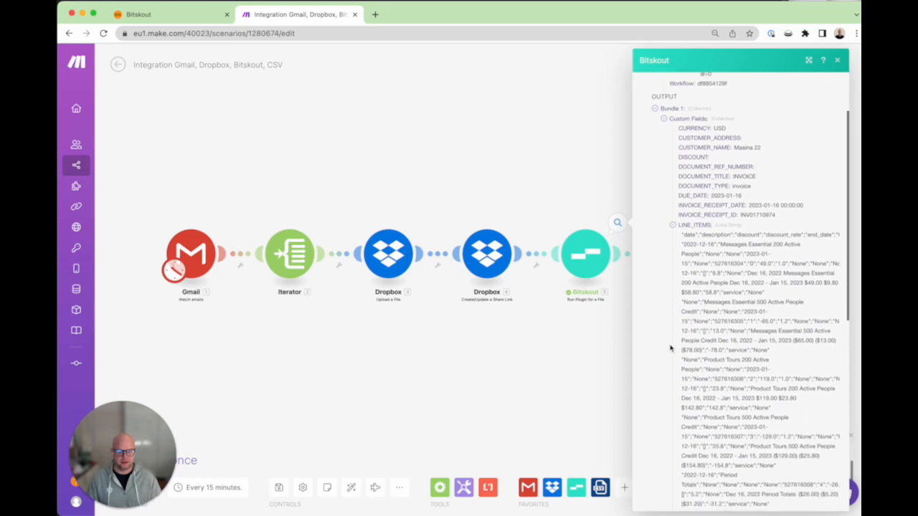
click(485, 341)
click(685, 248)
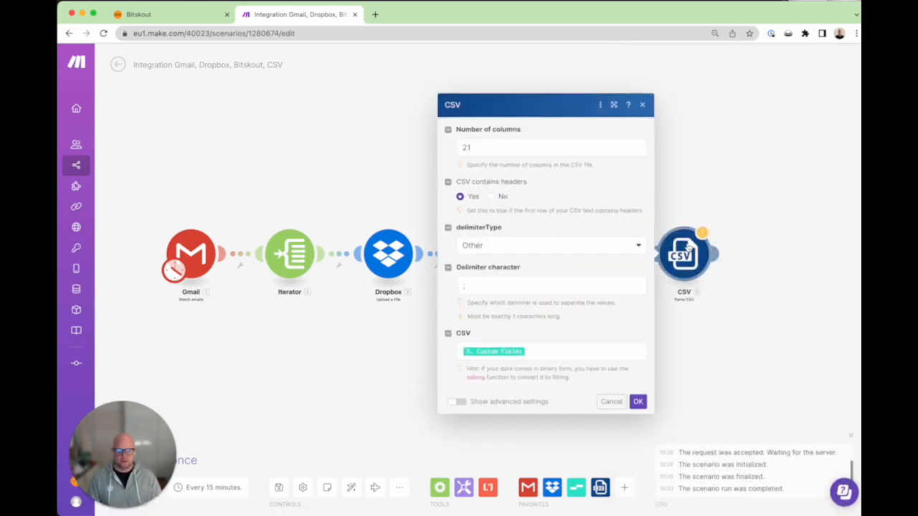
Step: Replace the CSV input's Custom Fields mapping with Custom Fields: LINE_ITEMS and save the step
click(592, 352)
key(BackSpace)
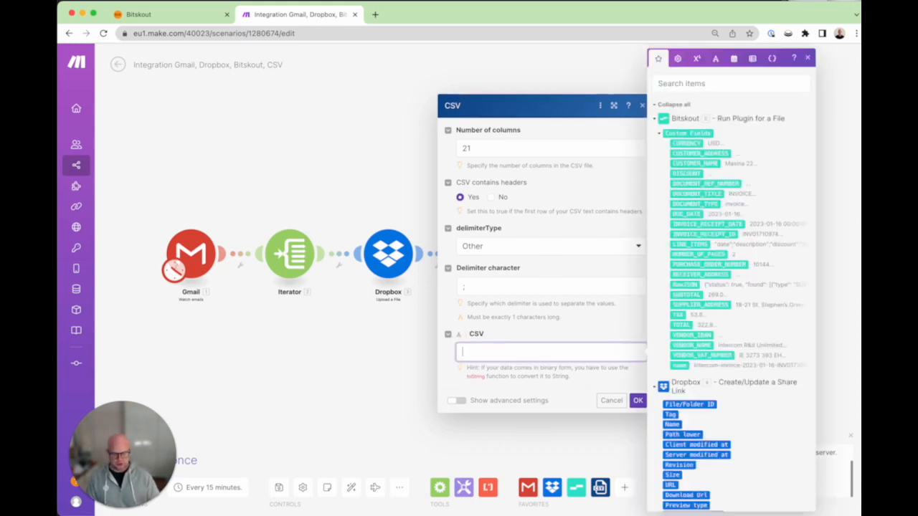
click(689, 242)
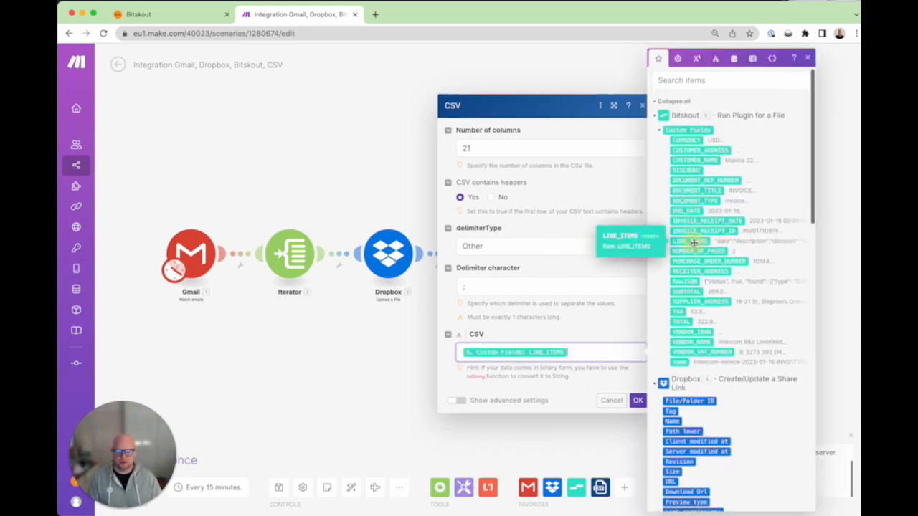
click(638, 400)
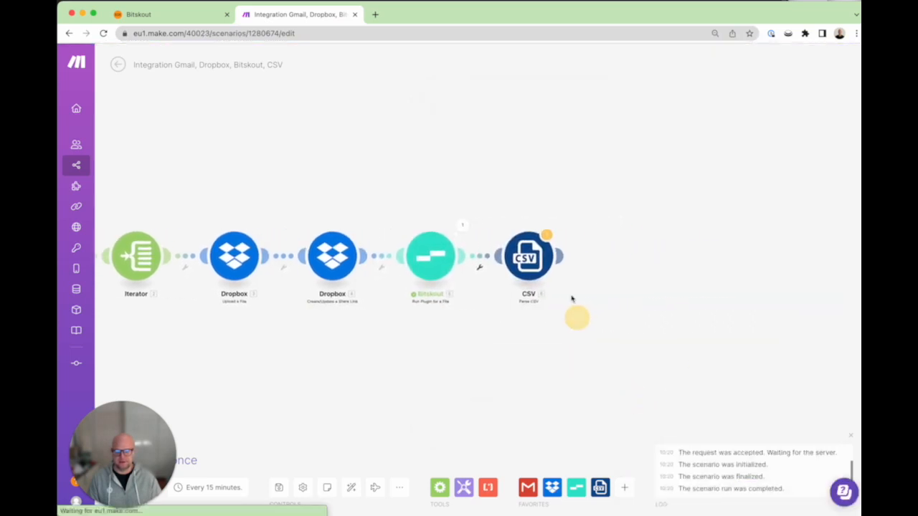
click(562, 258)
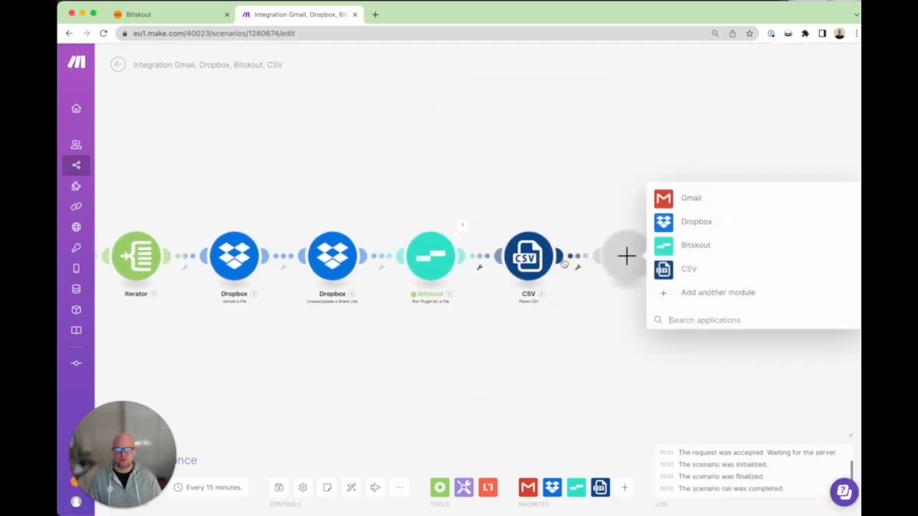
Step: Open Google Sheets in a new tab and open the Invoices spreadsheet
click(375, 14)
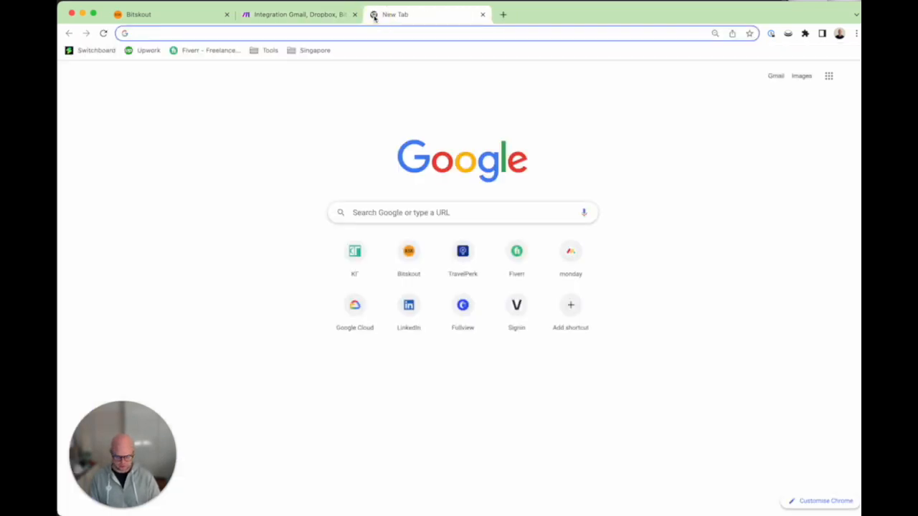
text(heets)
key(BackSpace)
key(BackSpace)
key(BackSpace)
key(BackSpace)
key(BackSpace)
text(shee)
key(Return)
click(200, 444)
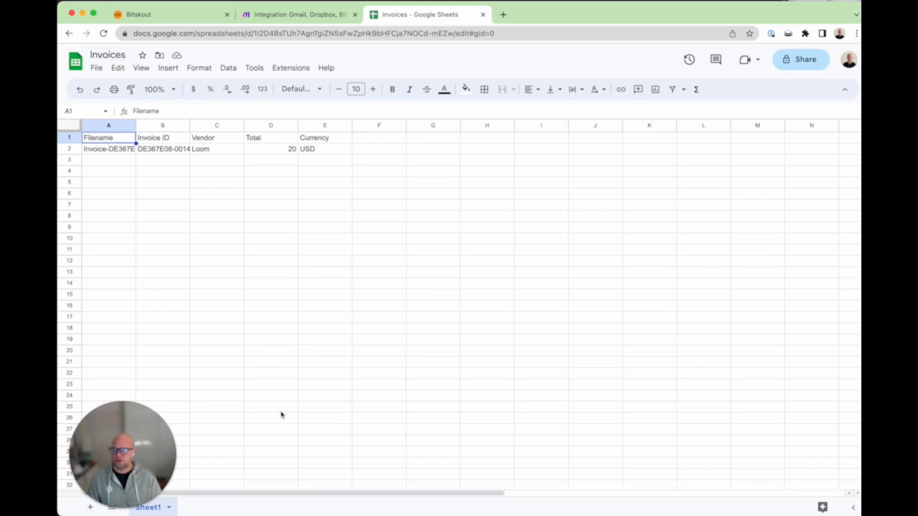
Step: Check the row-2 Filename and Invoice ID, then clear the Vendor, Total and Currency cells C1:E2
click(184, 186)
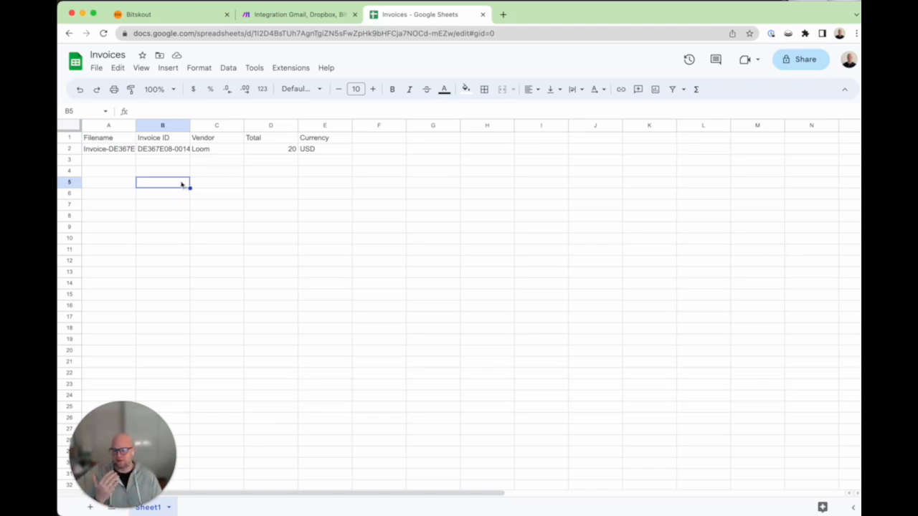
click(107, 153)
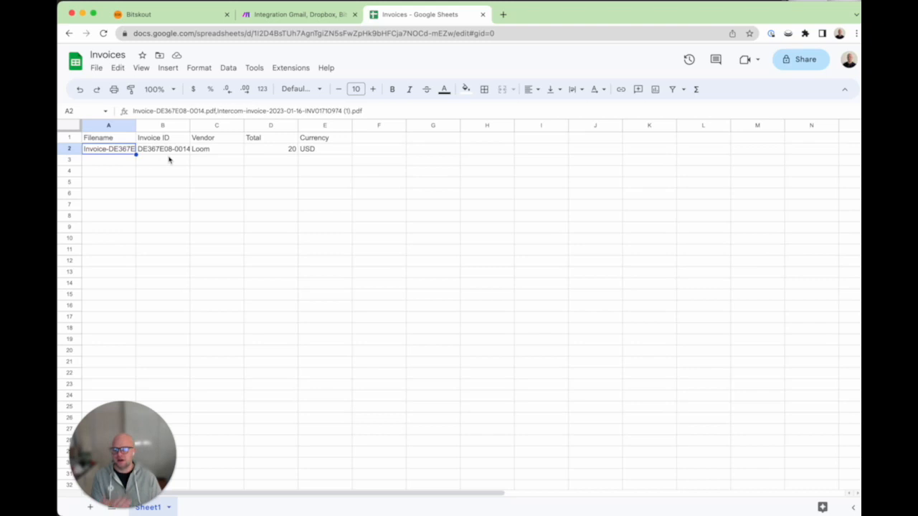
click(174, 152)
click(117, 139)
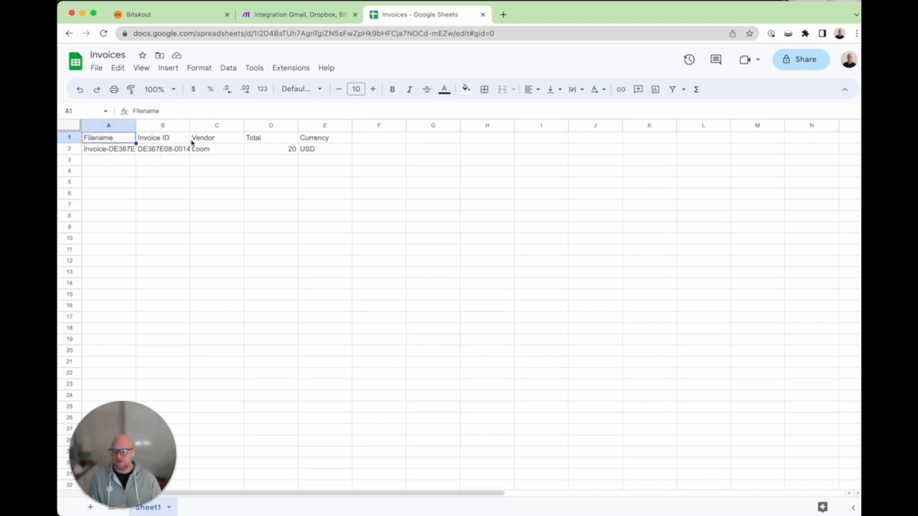
drag(216, 141, 322, 148)
key(Delete)
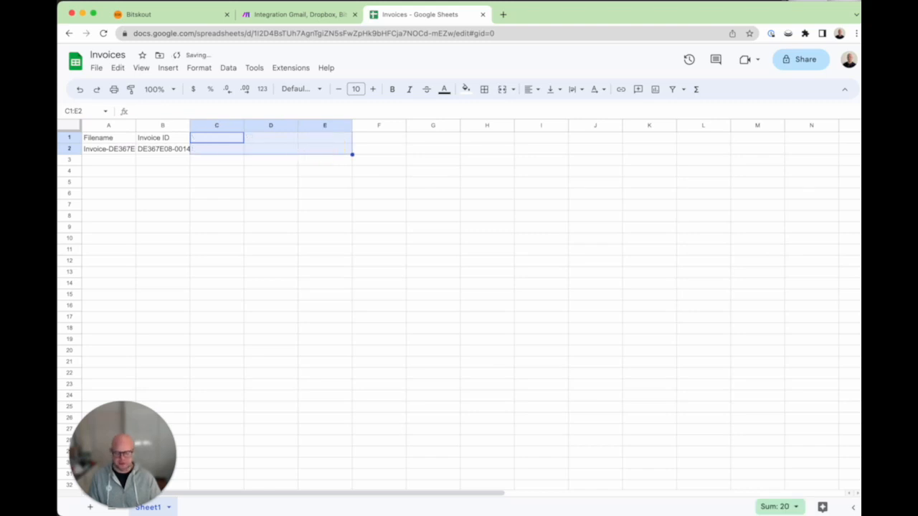
click(259, 194)
click(117, 139)
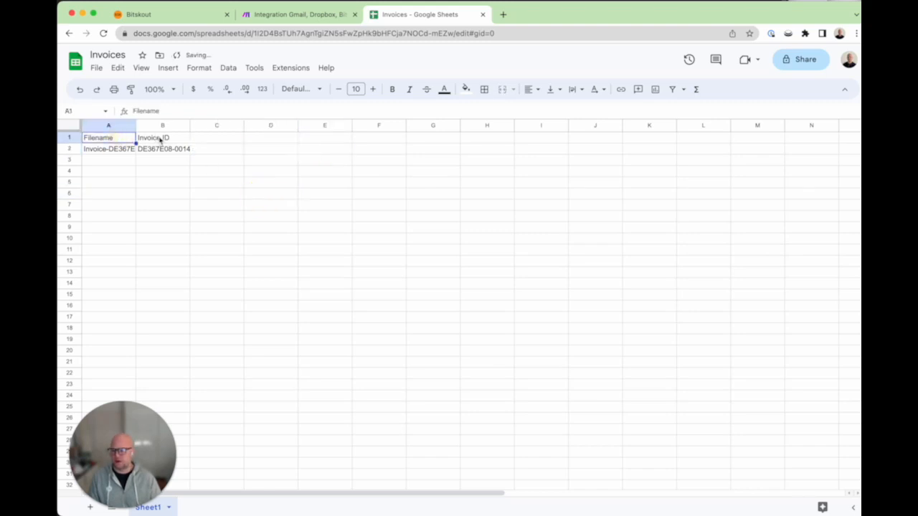
click(159, 138)
Step: Enter the headers 'Line item Description' in C1 and 'Line Item Qty' in D1
click(216, 140)
text(Line I)
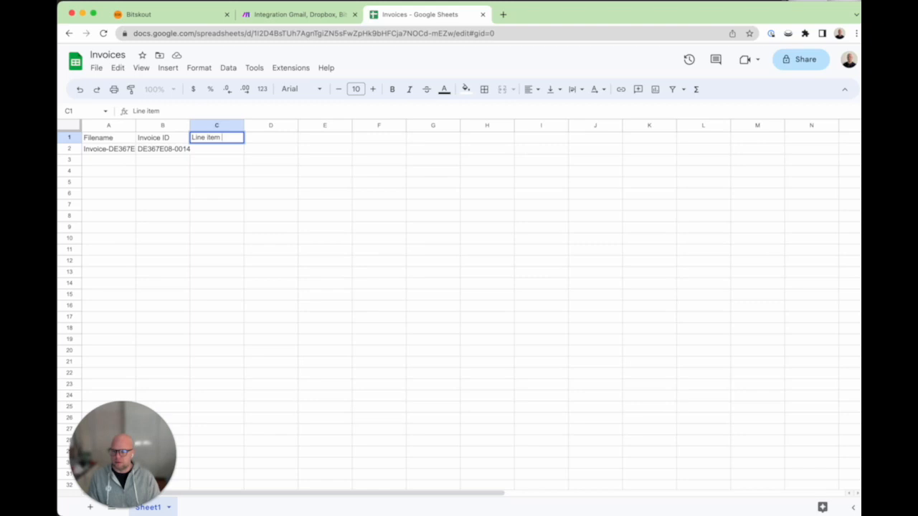
text(n)
key(Tab)
text(Lien)
key(BackSpace)
key(BackSpace)
text(ne)
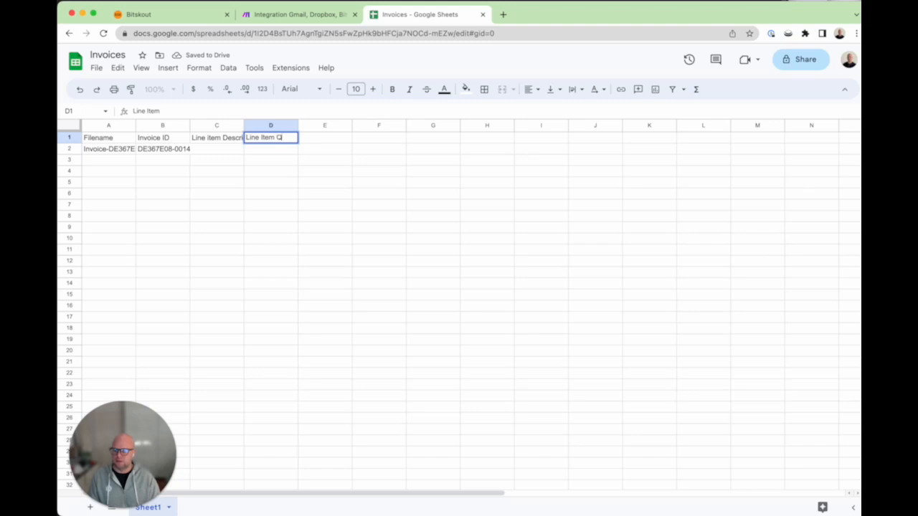
key(Tab)
Step: Enter 'Line item total' in E1 and widen columns C to E to fit the headers
text(Li)
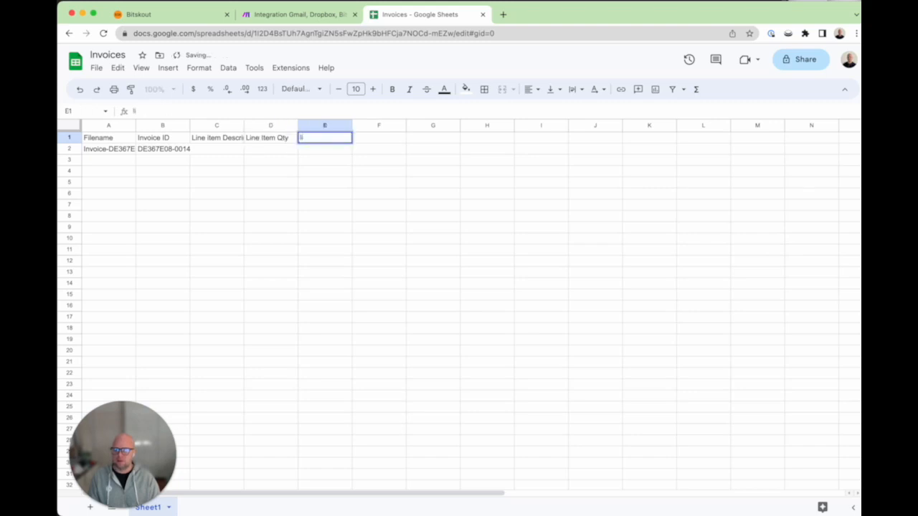
text(Lie)
key(BackSpace)
key(BackSpace)
text(a)
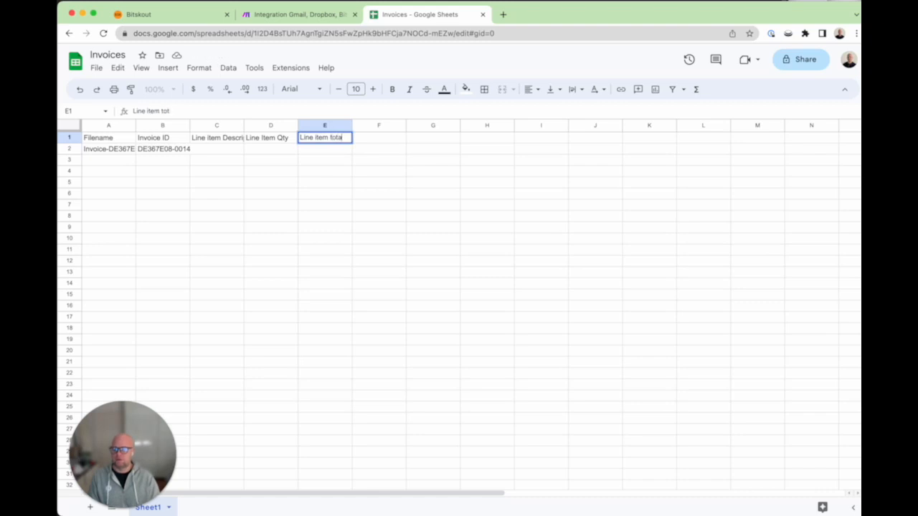
click(236, 205)
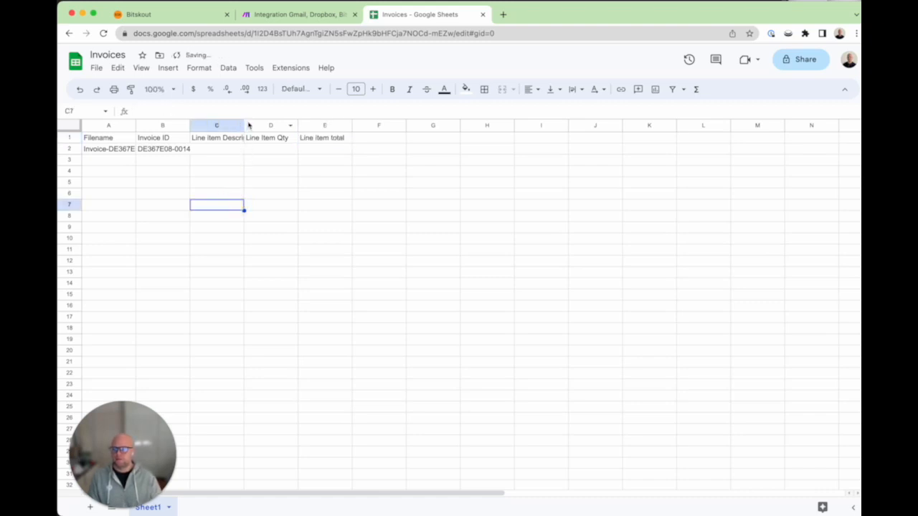
drag(265, 125, 339, 125)
drag(395, 125, 440, 125)
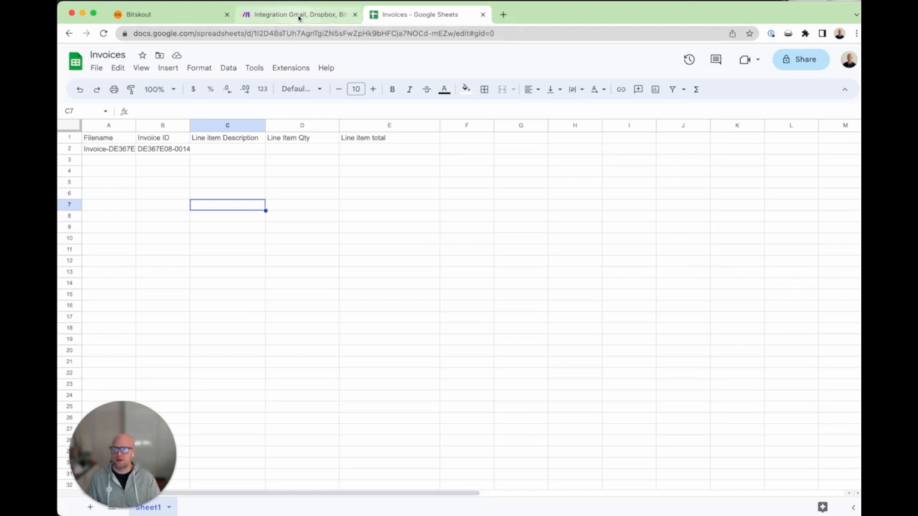
Step: Add a Google Sheets Add a Row module after the CSV step via a 'sheet' search
click(299, 14)
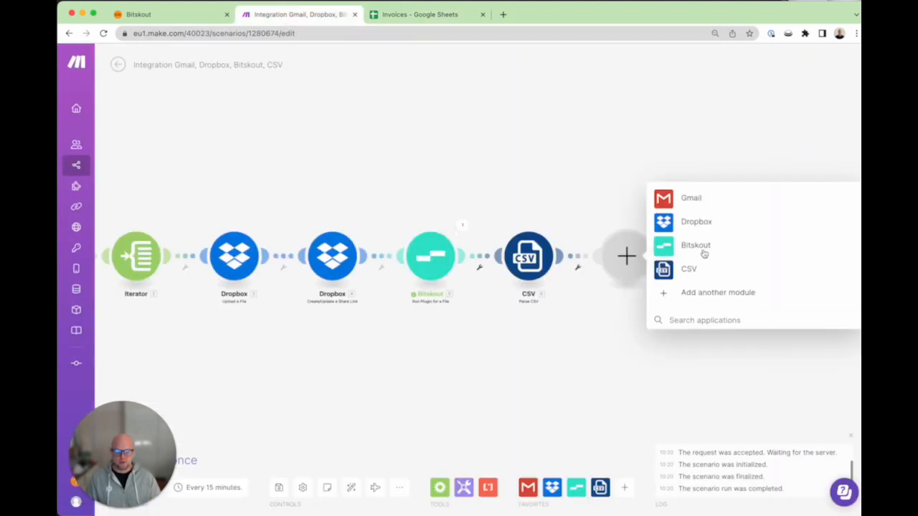
click(700, 312)
text(sheet)
click(707, 111)
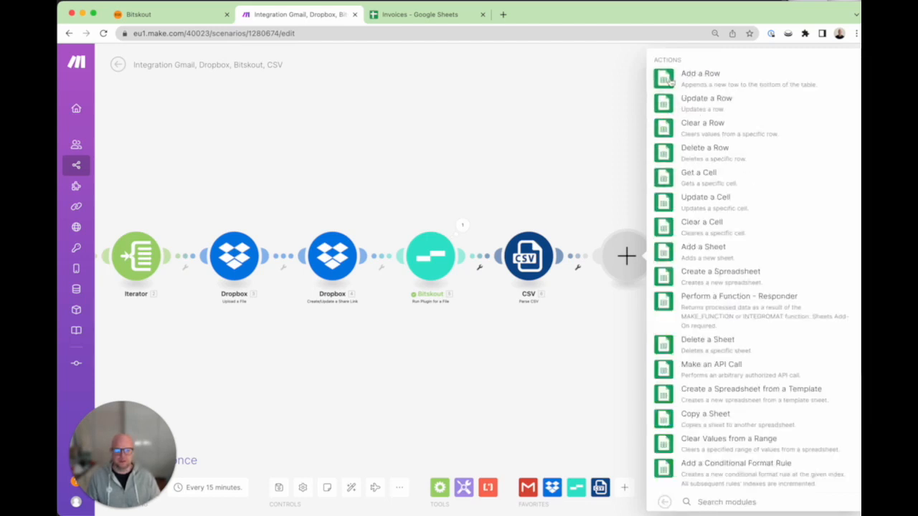
click(670, 81)
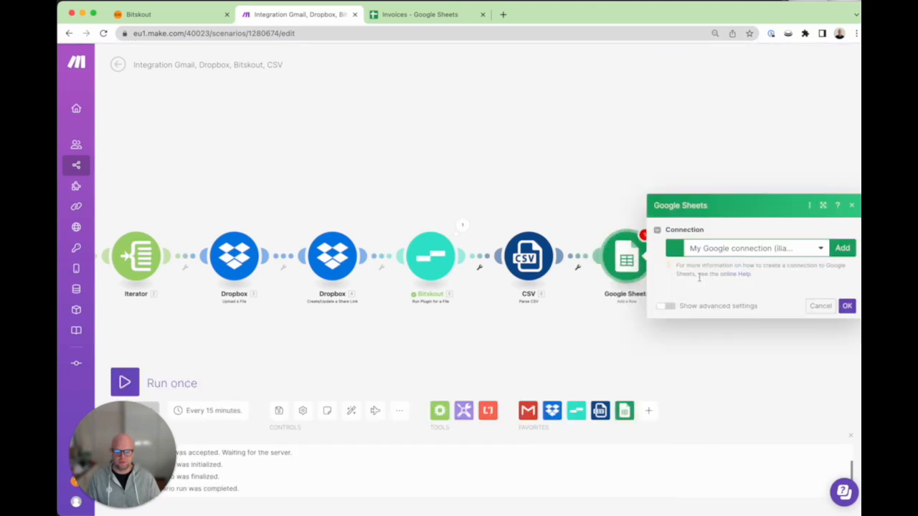
Step: Point the Add a Row module at the Invoices spreadsheet and its Sheet1
click(731, 317)
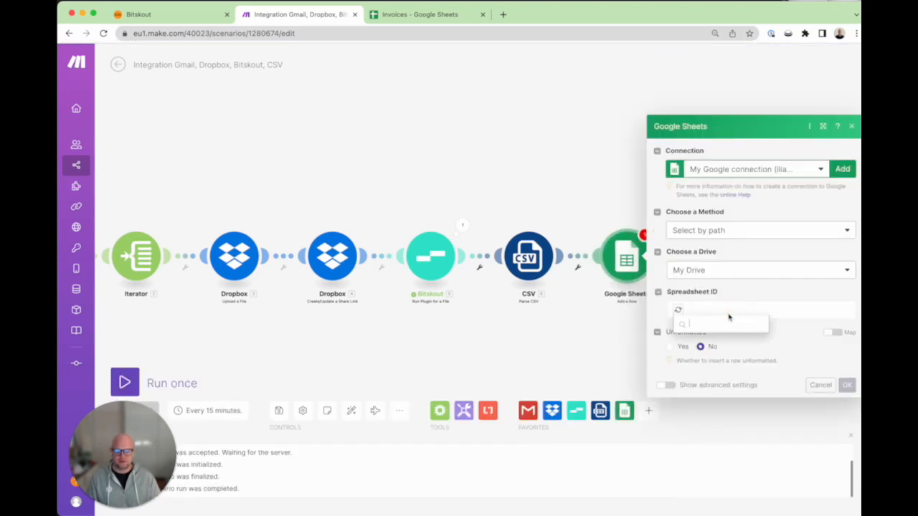
text(invoice)
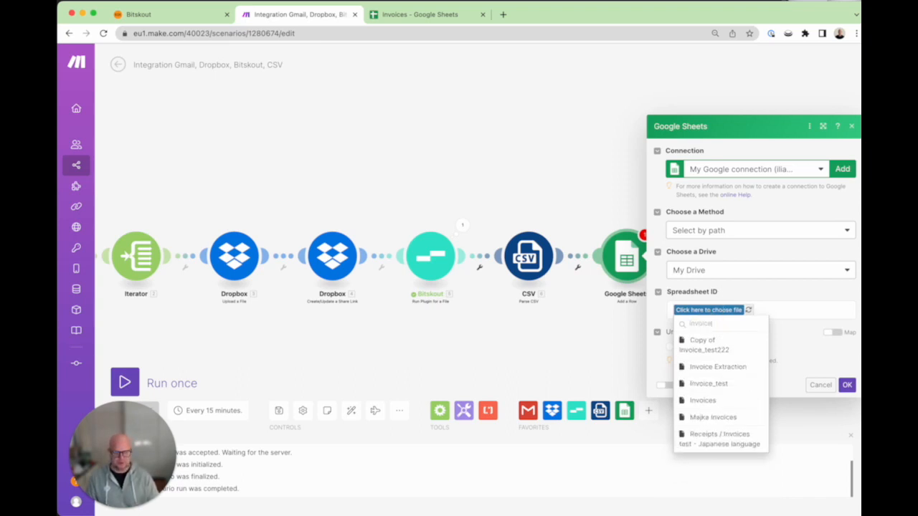
click(732, 402)
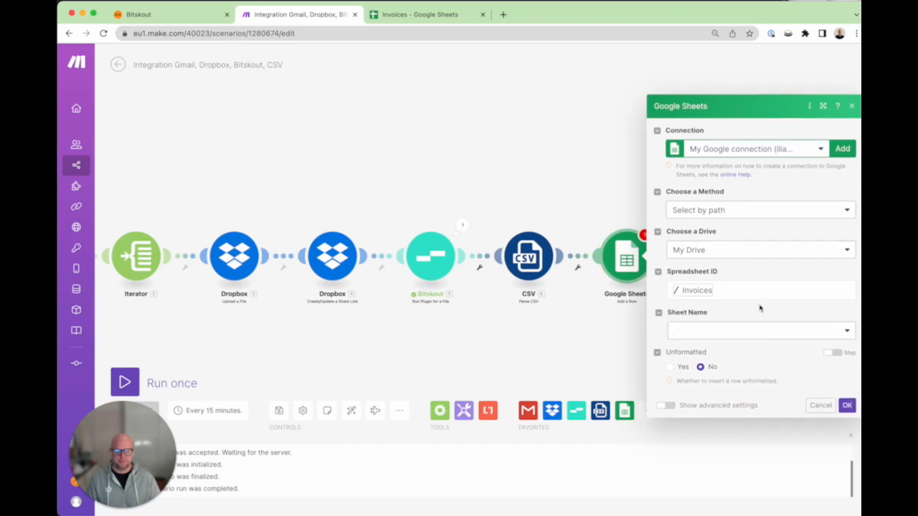
click(825, 336)
click(690, 348)
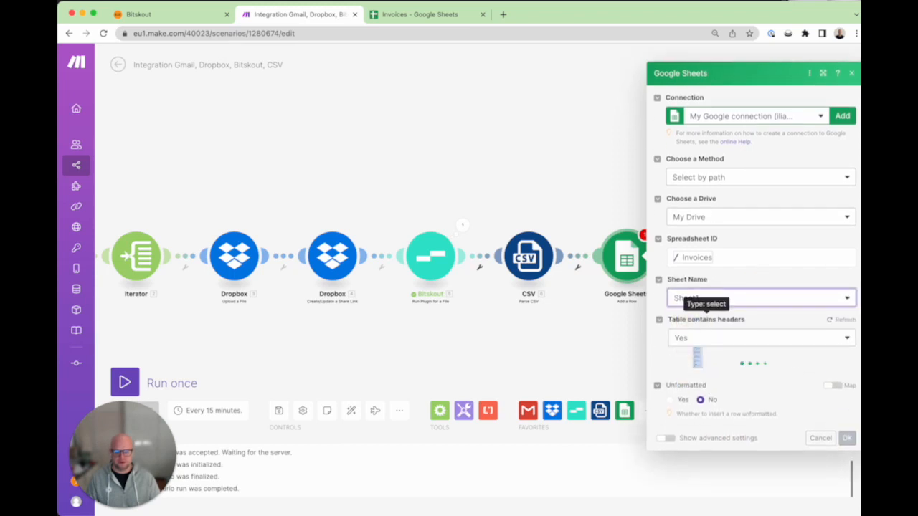
scroll(748, 320, down, 3)
Step: Map the Dropbox file name into Filename (A) and INVOICE_RECEIPT_ID into Invoice ID (B)
click(735, 223)
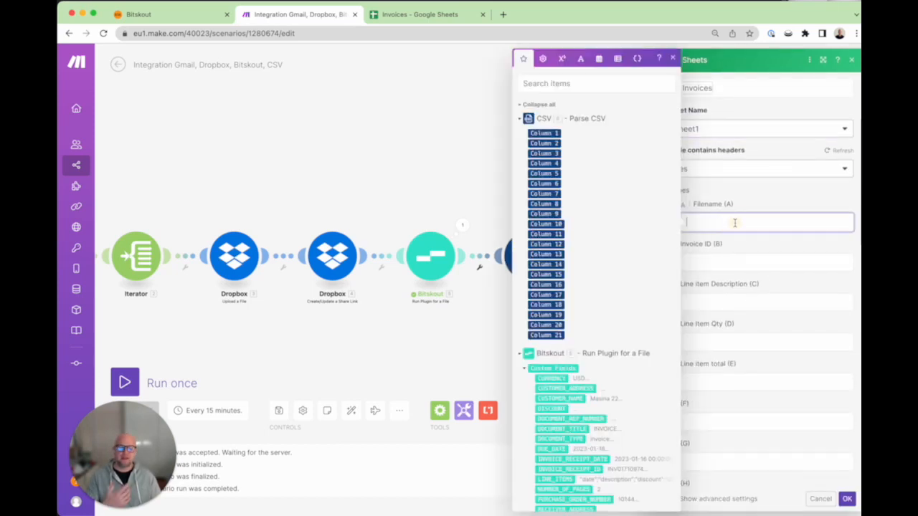
scroll(628, 270, down, 5)
scroll(628, 269, down, 3)
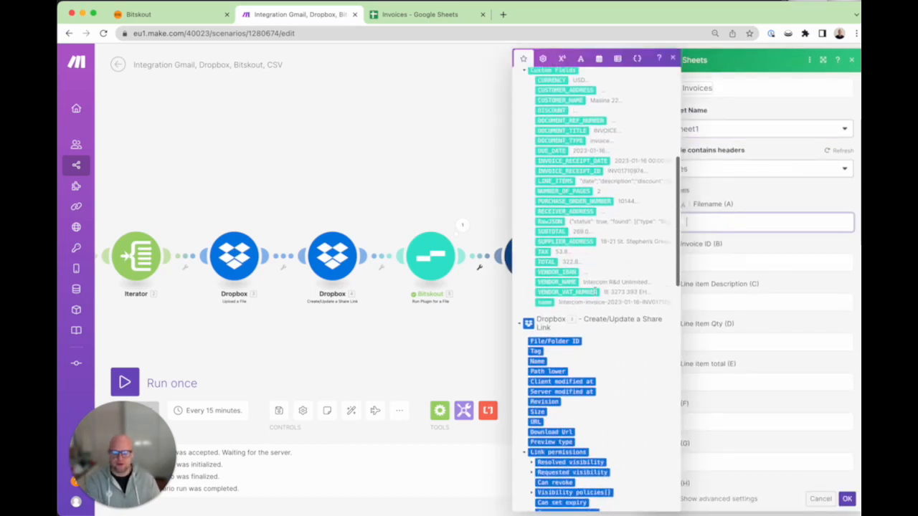
click(551, 359)
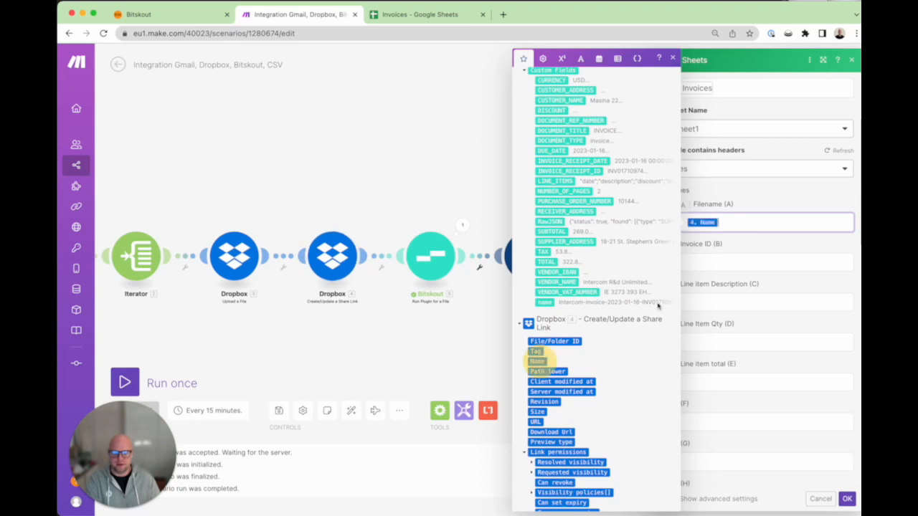
click(736, 263)
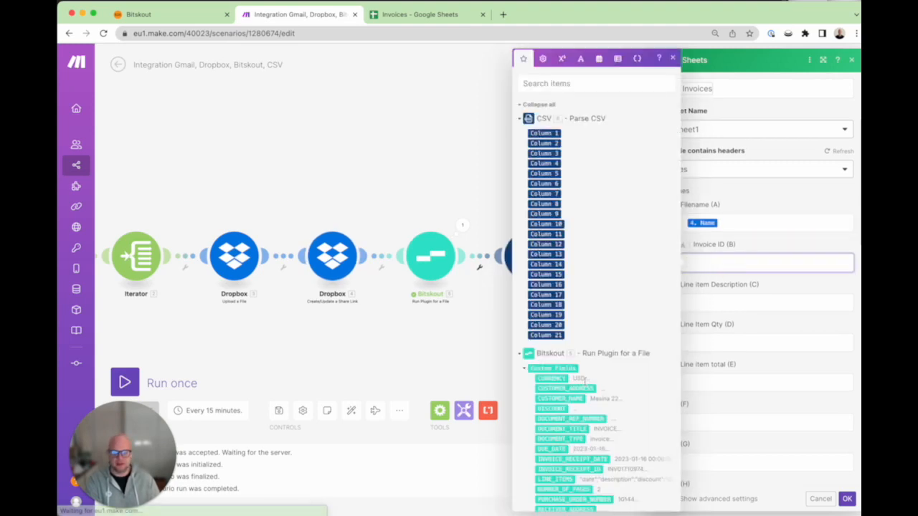
scroll(586, 382, down, 3)
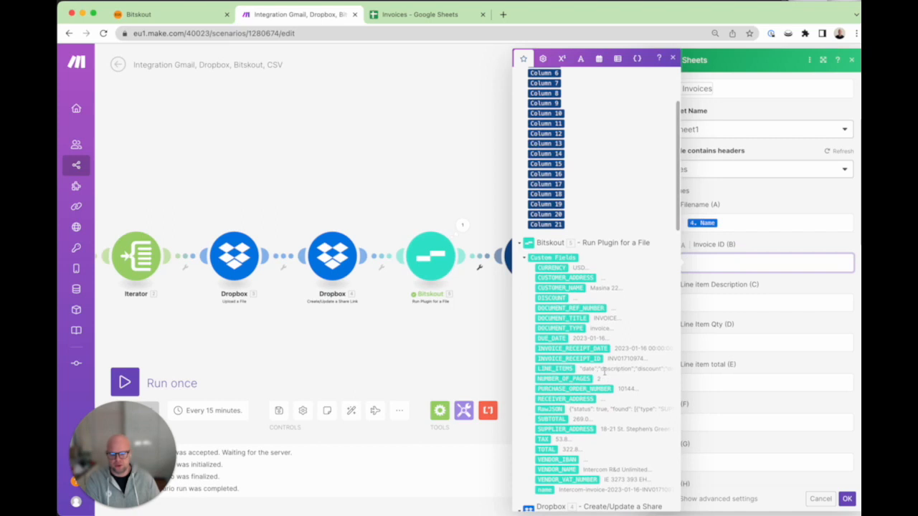
click(568, 358)
click(784, 249)
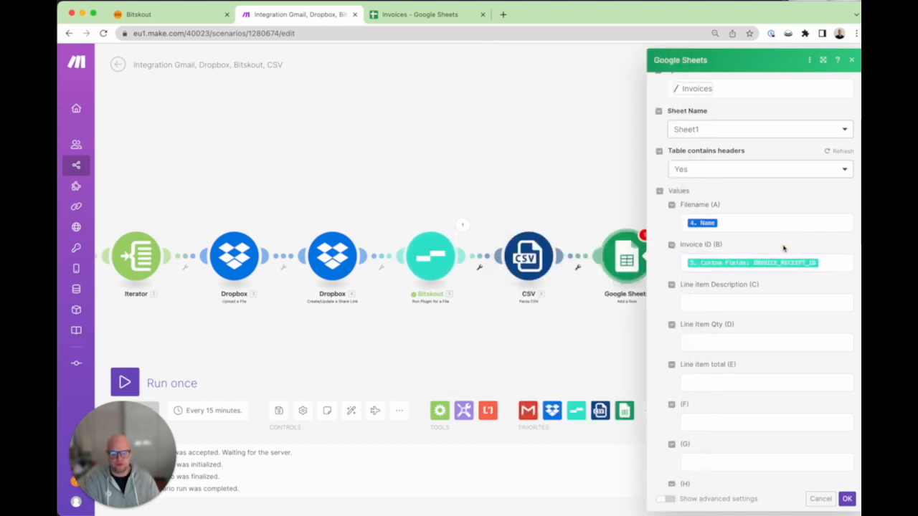
Step: Map CSV Columns 2, 10 and 19 into Line item Description, Line Item Qty and Line item total
click(732, 298)
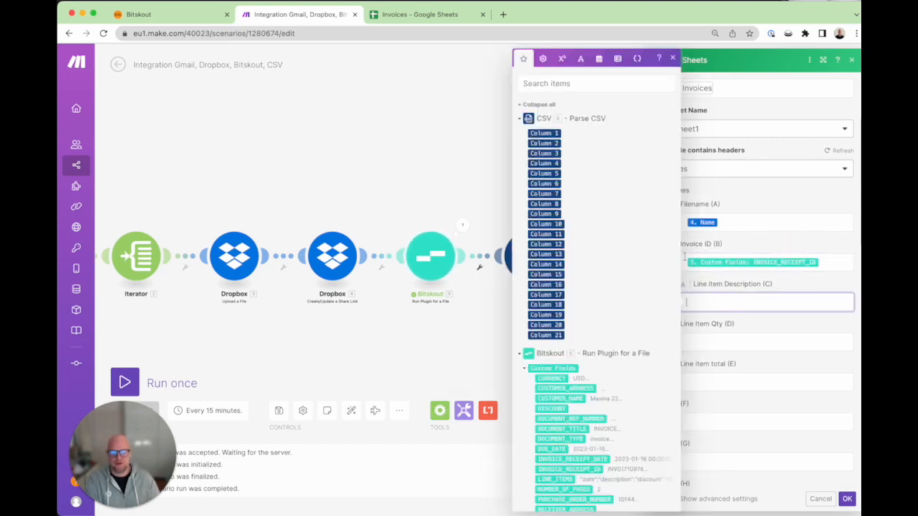
click(549, 143)
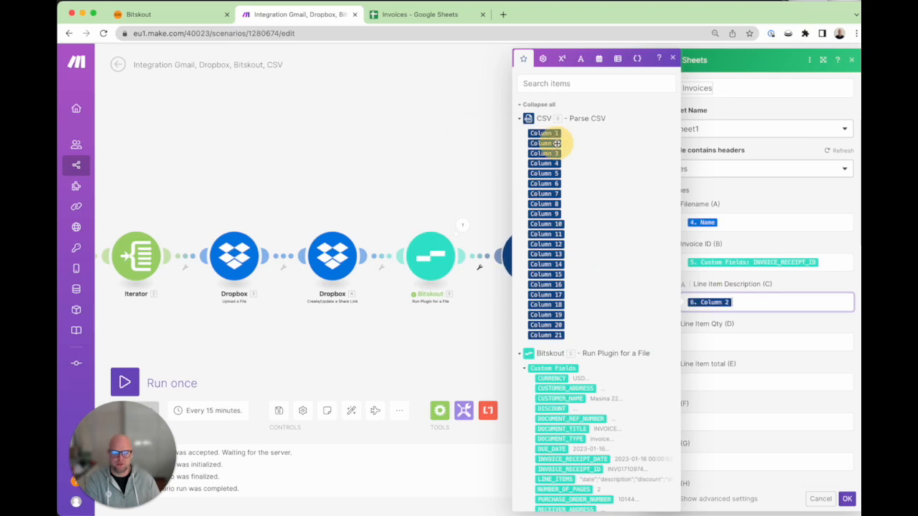
click(766, 336)
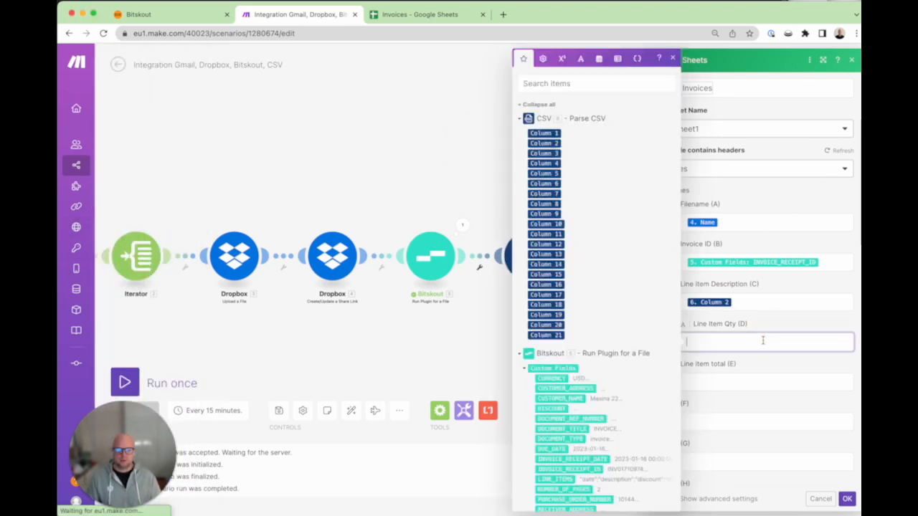
click(548, 223)
click(712, 381)
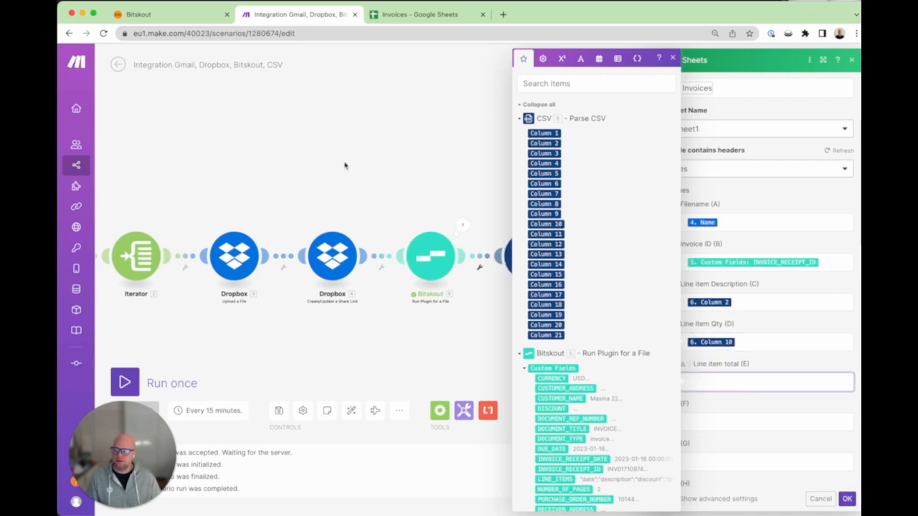
click(552, 315)
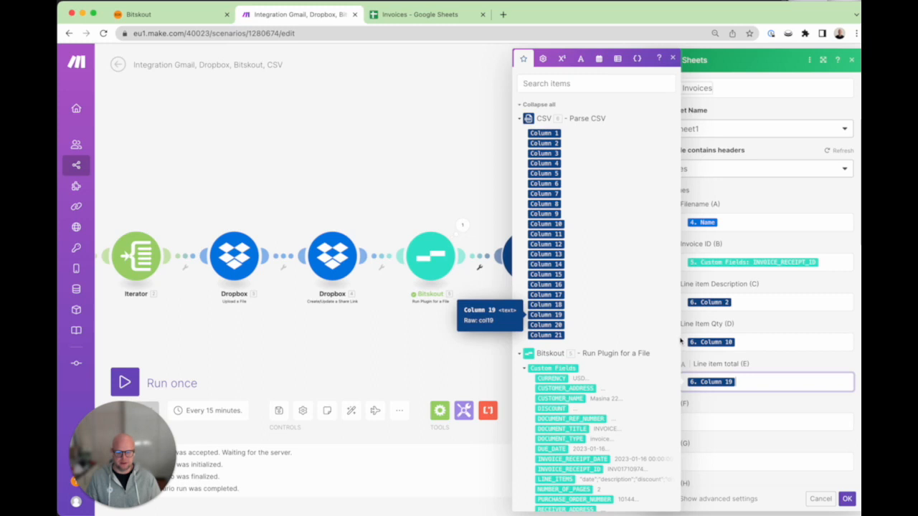
Step: Save the Add a Row settings and run the full seven-module scenario once
click(847, 500)
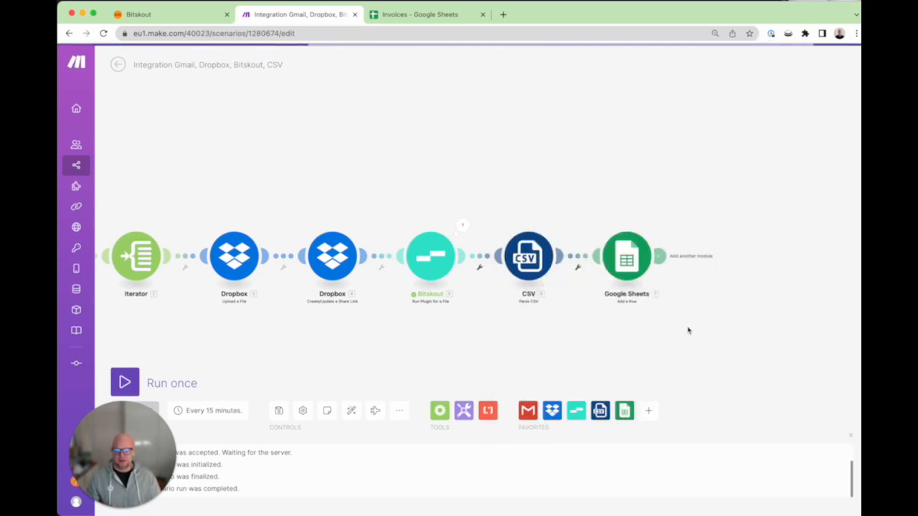
drag(453, 331, 531, 313)
scroll(530, 329, down, 3)
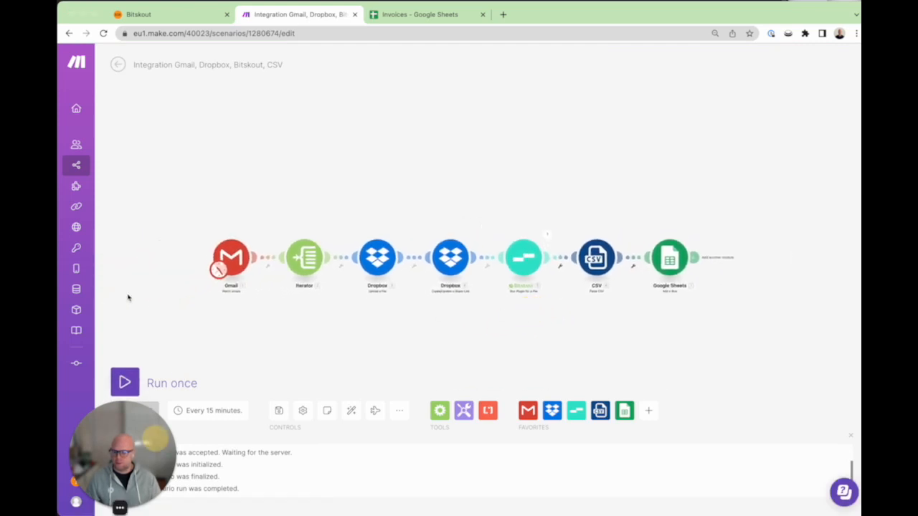
click(129, 385)
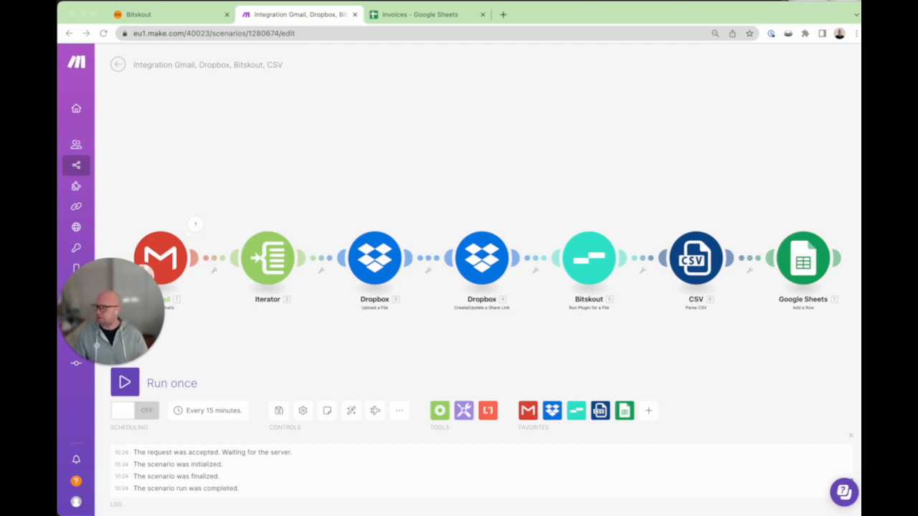
drag(0, 54, 429, 54)
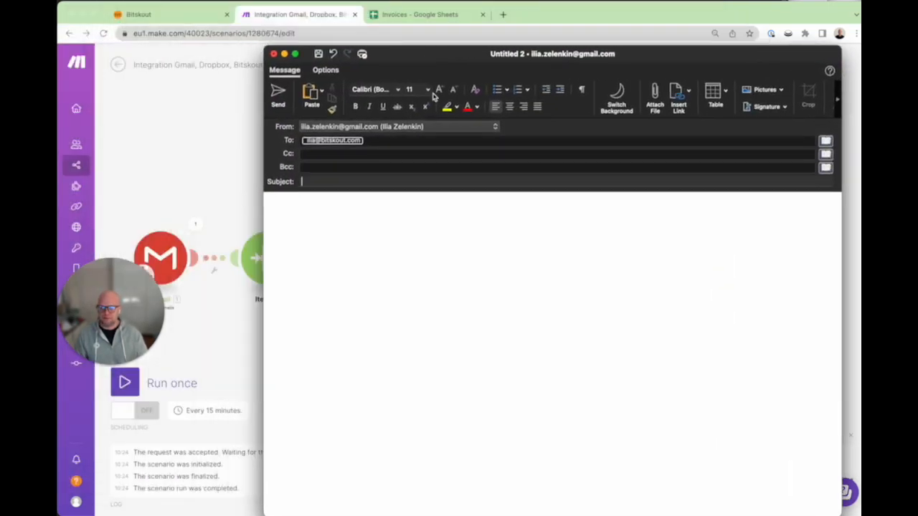
Step: Compose a '[TEST] invoice' email with two invoice PDFs attached and the body 'Testing Invoice'
text([TEST)
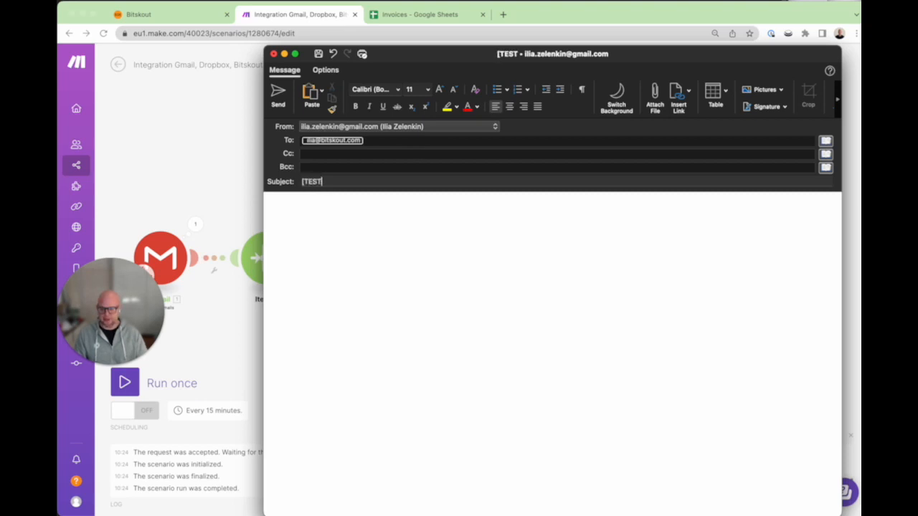
text(] invoice)
drag(325, 182, 298, 181)
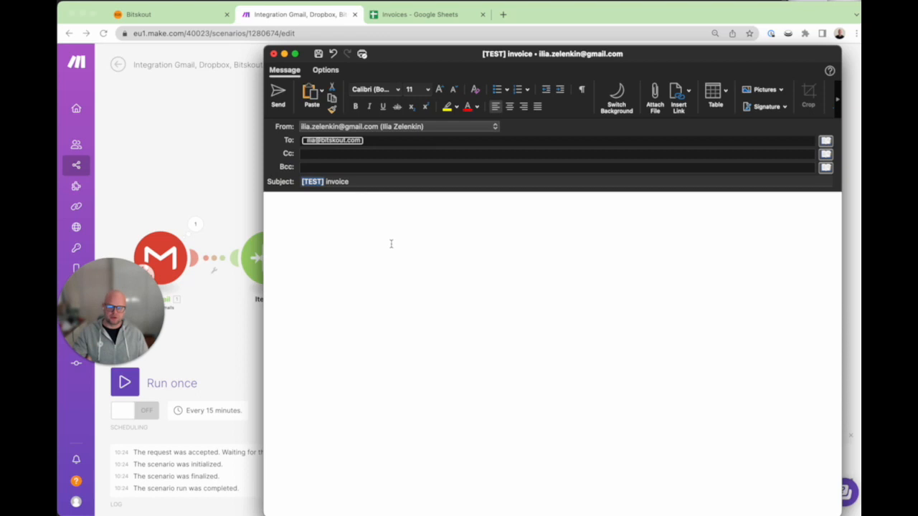
click(391, 241)
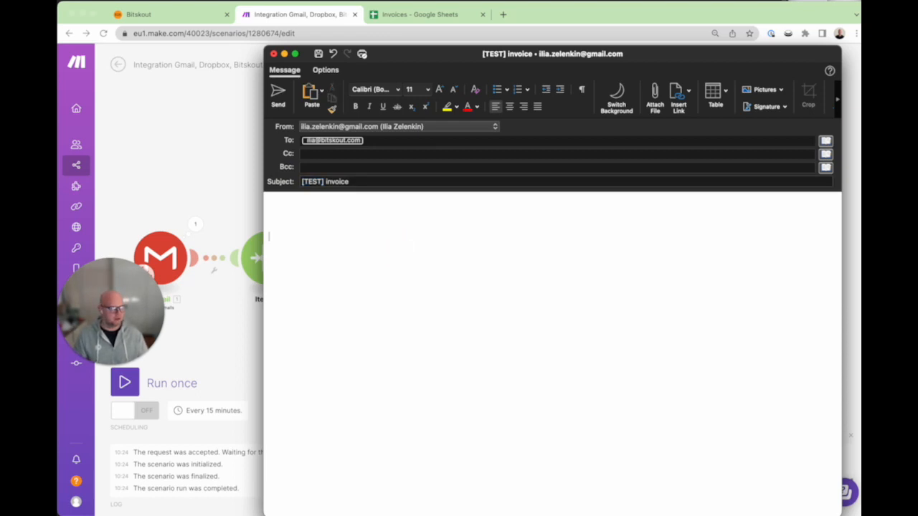
key(super+Tab)
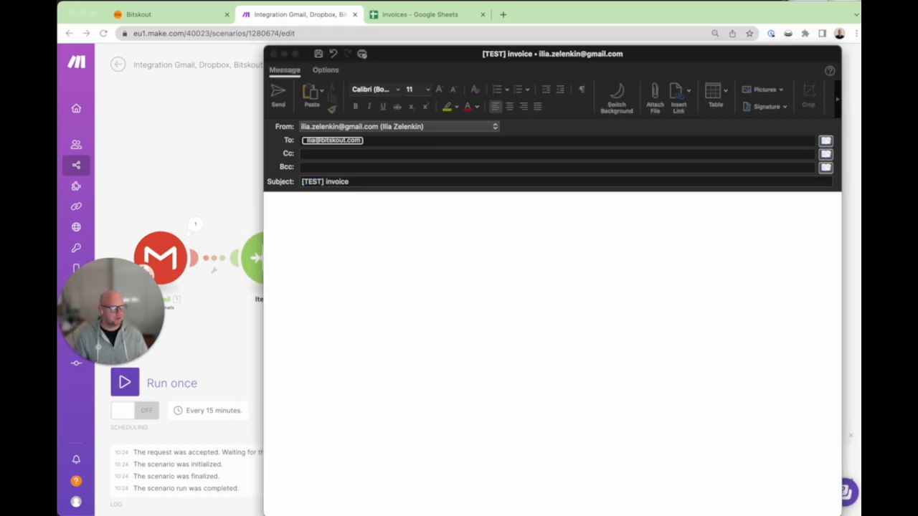
drag(855, 360, 510, 330)
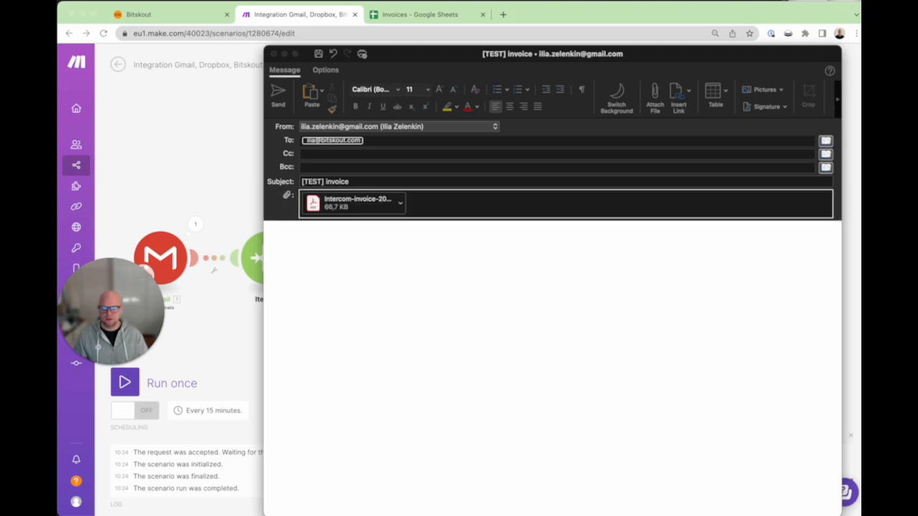
drag(857, 374, 578, 365)
click(412, 298)
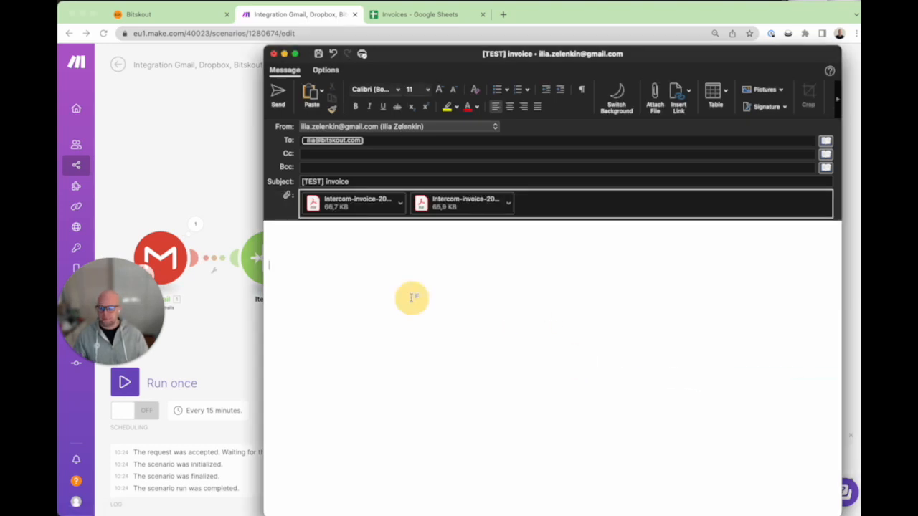
text(testing (nvoice)
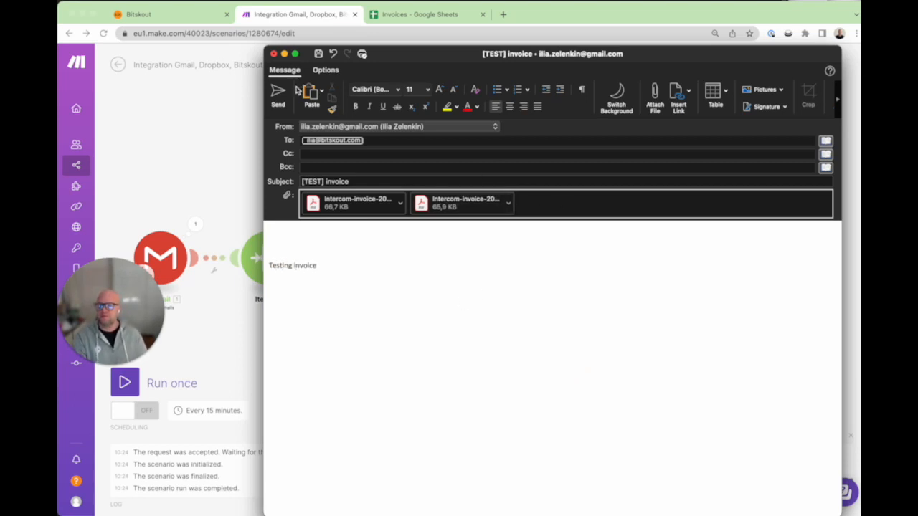
click(135, 392)
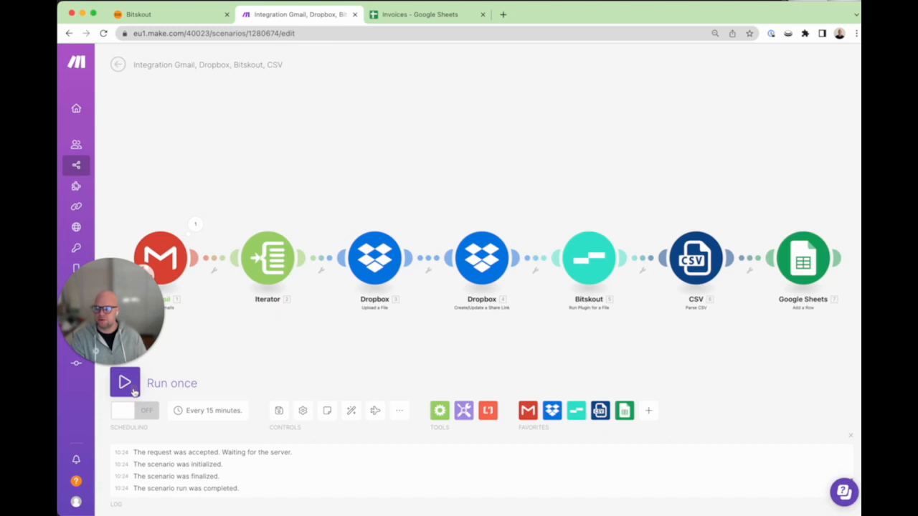
Step: Send the [TEST] invoice email and run the Make scenario once
key(super+Tab)
click(278, 92)
click(134, 386)
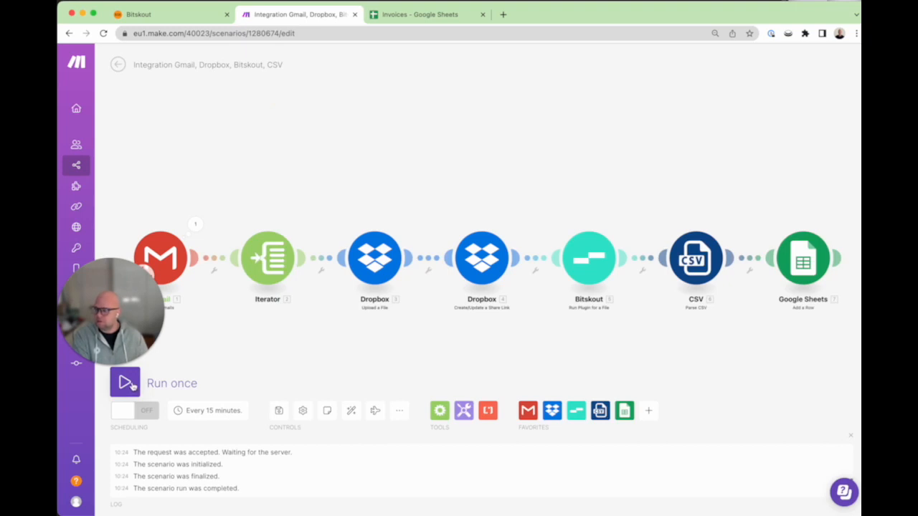
click(131, 385)
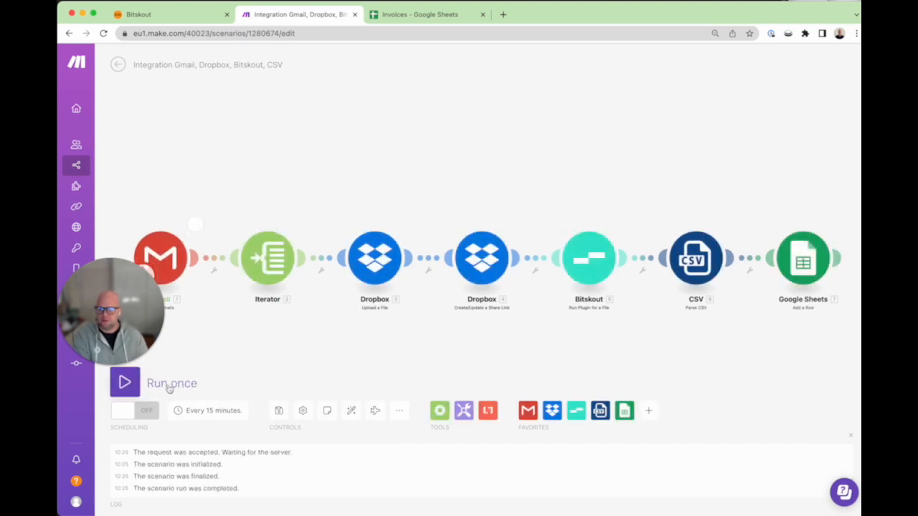
click(125, 385)
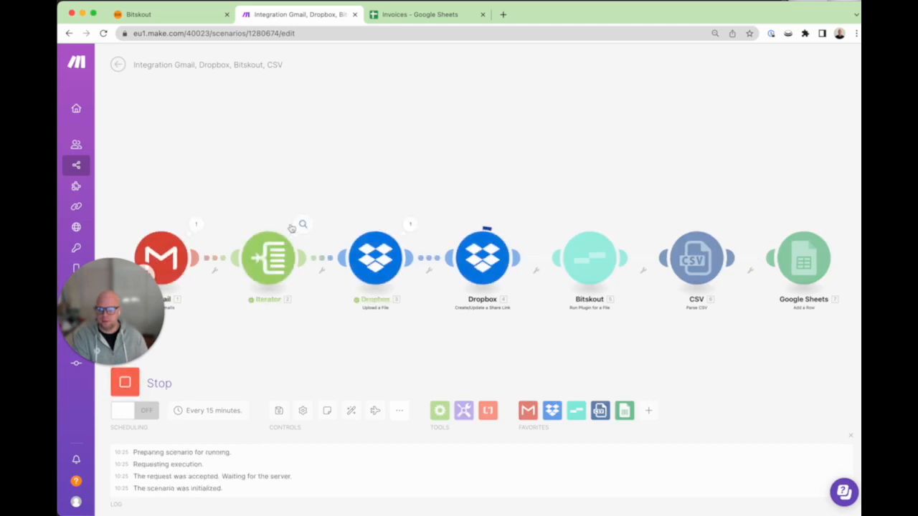
Step: Inspect the Gmail and Dropbox share-link modules' outputs from the run
click(198, 225)
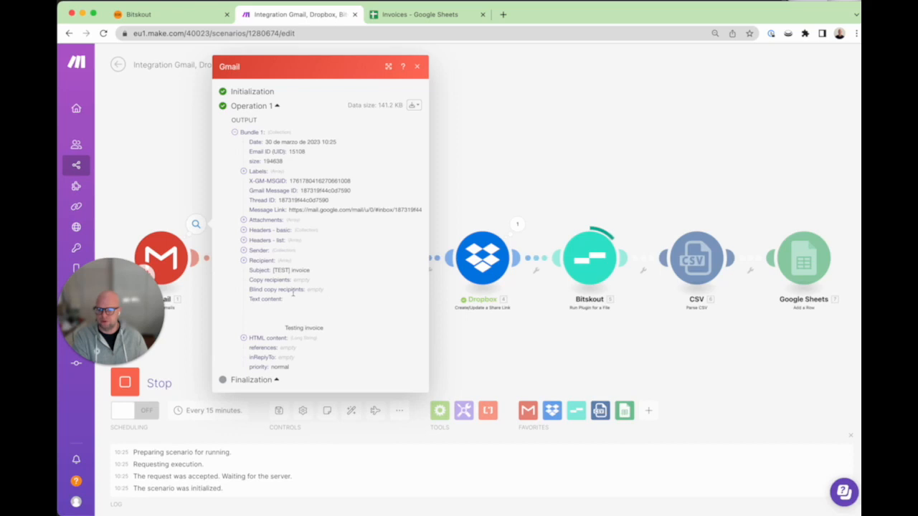
click(417, 66)
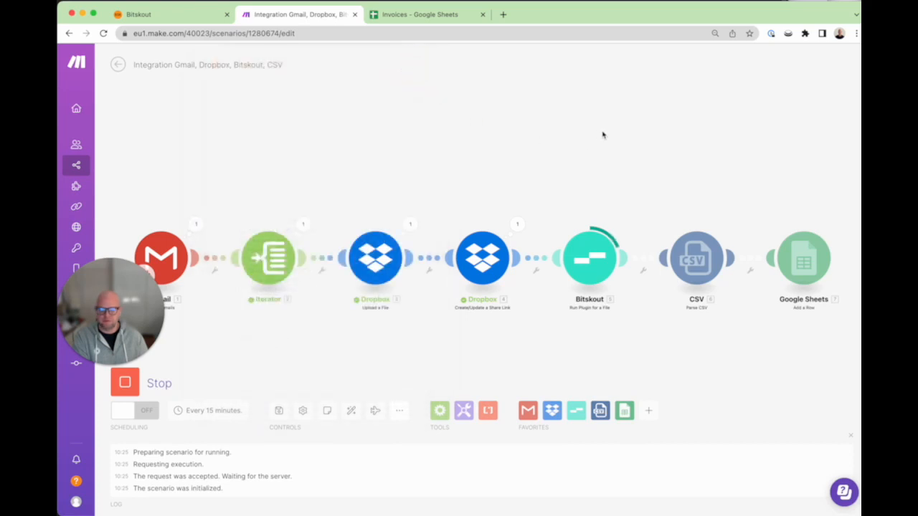
click(518, 225)
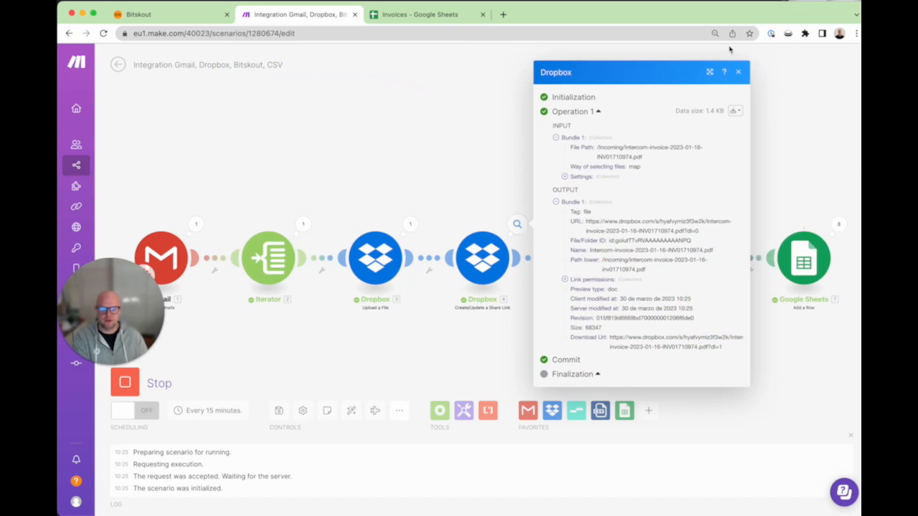
click(739, 73)
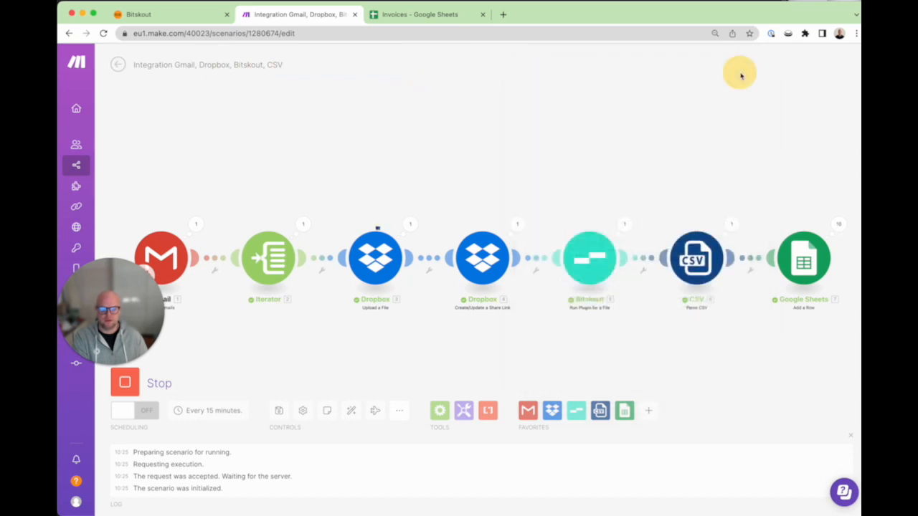
click(423, 15)
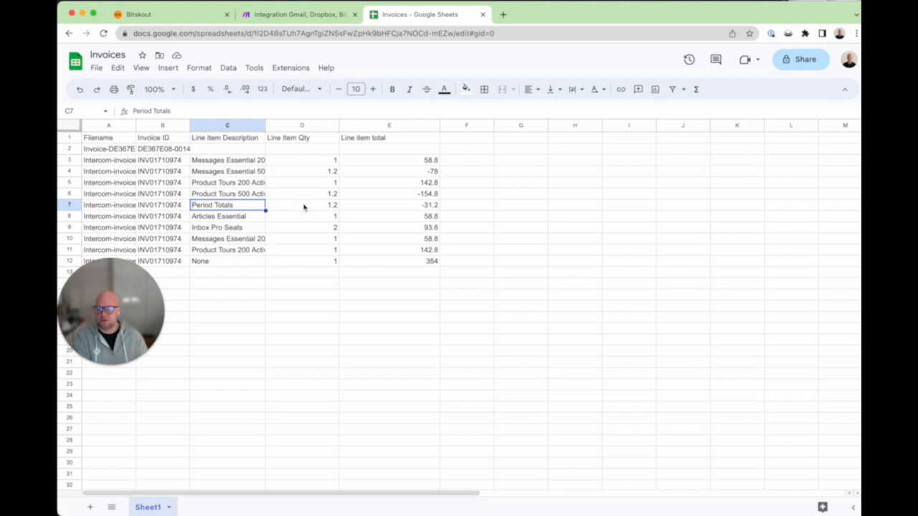
Step: Scroll through the new invoice line-item rows in Invoices, then return to the Make scenario
scroll(304, 207, down, 4)
scroll(304, 207, up, 4)
scroll(308, 228, down, 3)
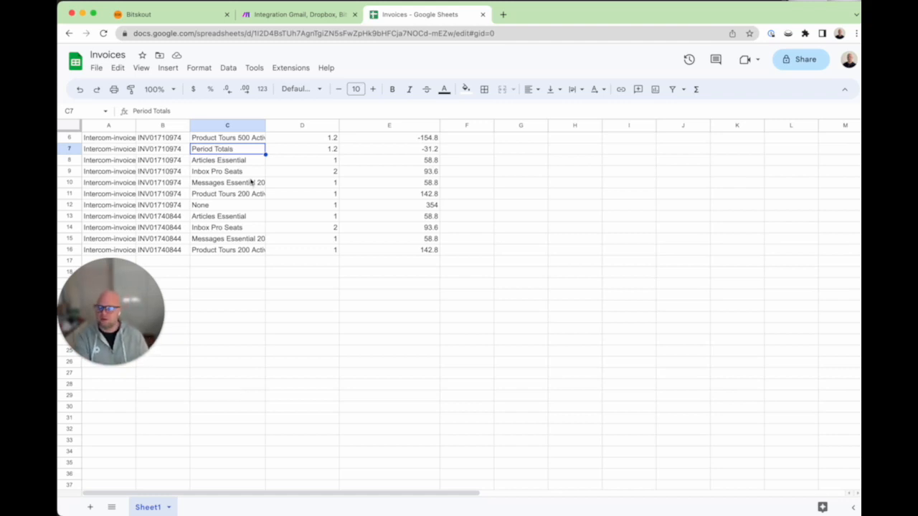
click(307, 14)
scroll(463, 181, down, 1)
drag(453, 163, 471, 144)
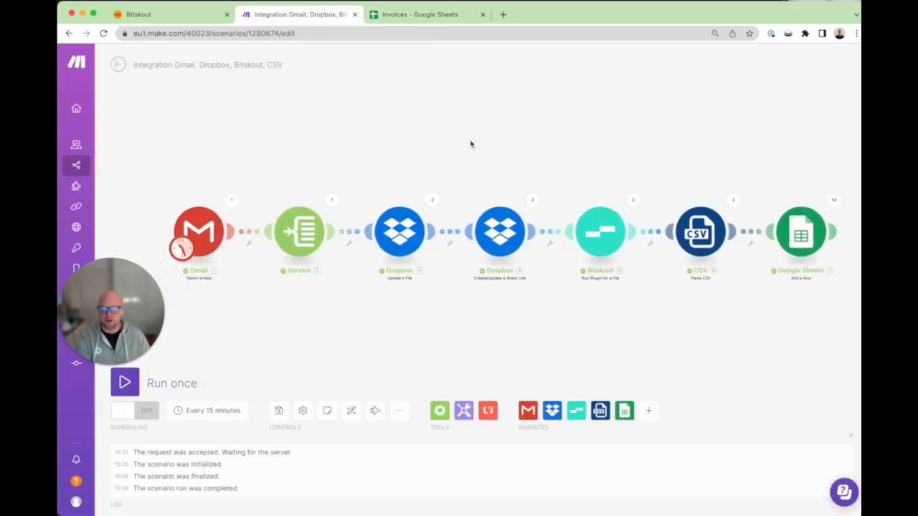